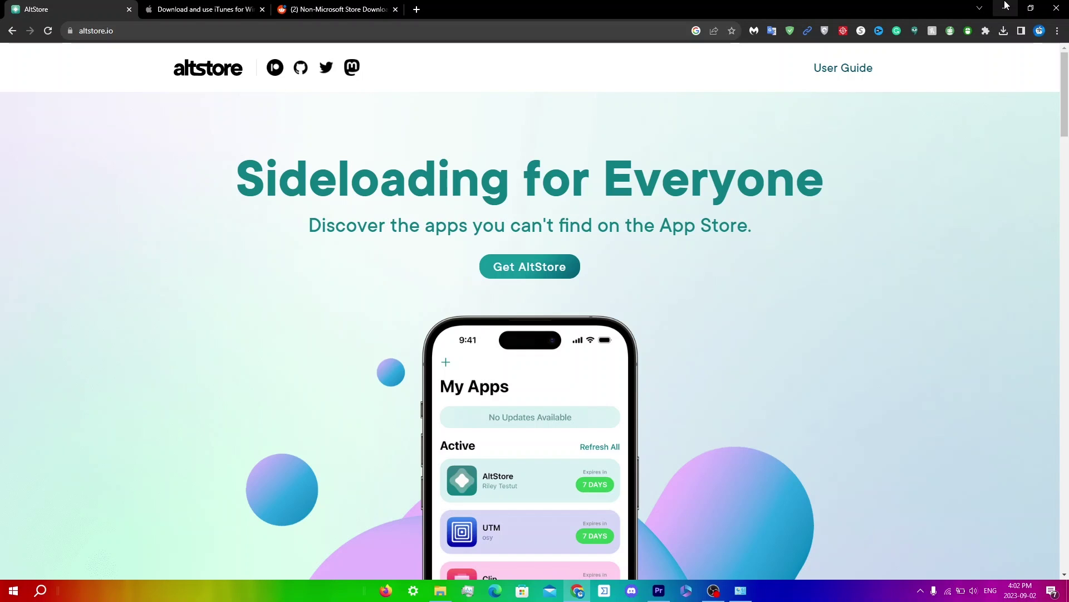
Launch iTunes from Start search and check for updates, finding version 12.12.9 available
click(41, 593)
text(itunes)
key(Return)
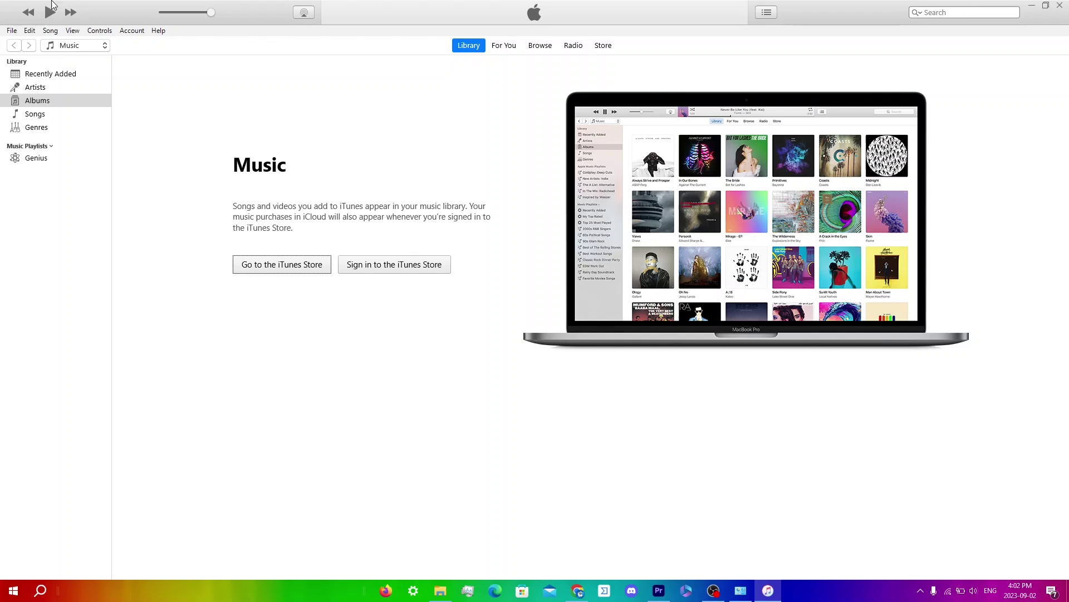
click(159, 31)
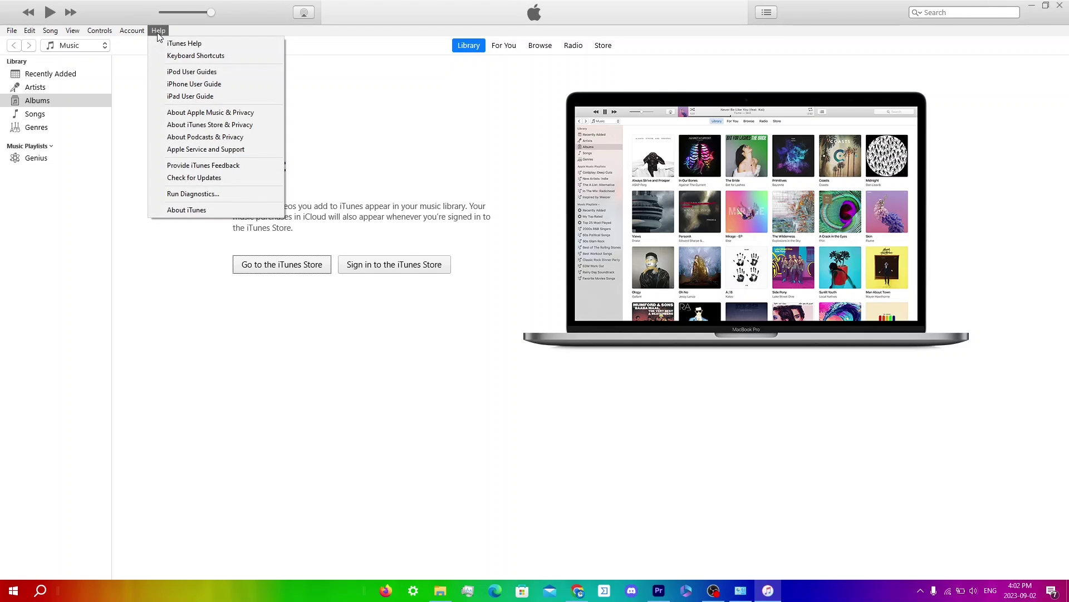
click(194, 177)
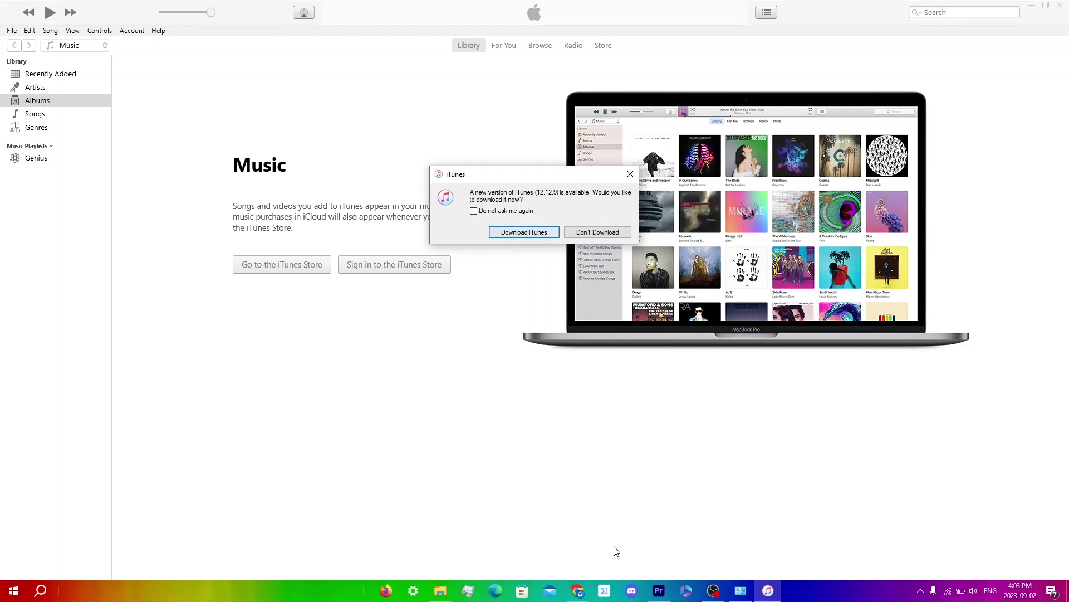
Return to Chrome and scroll the Reddit 'Non-Microsoft Store Download' thread to check the iCloudSetup download
mouse_move(577, 590)
click(559, 513)
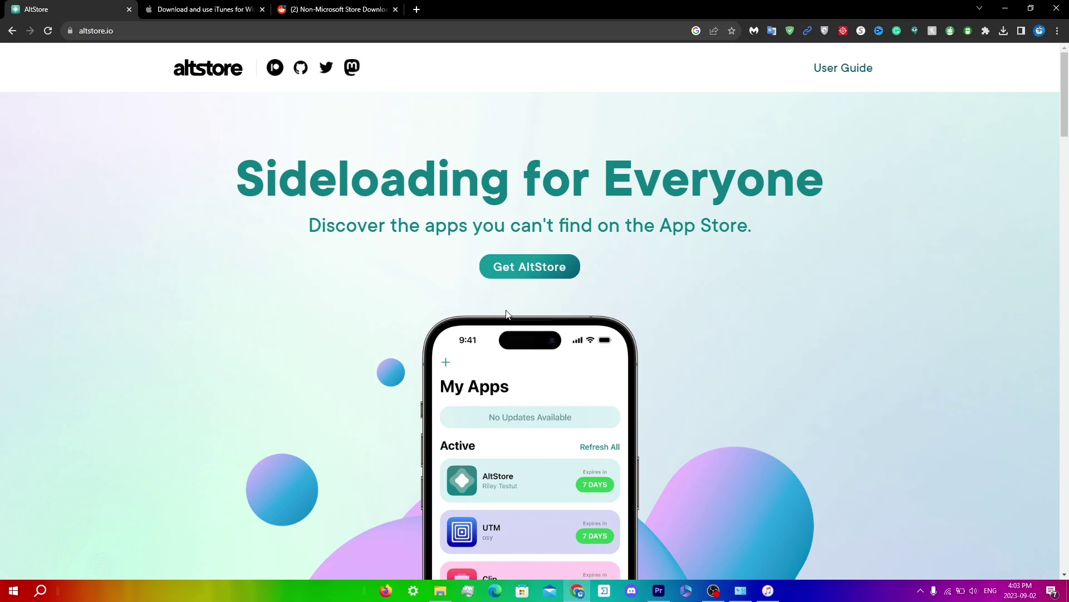
click(317, 7)
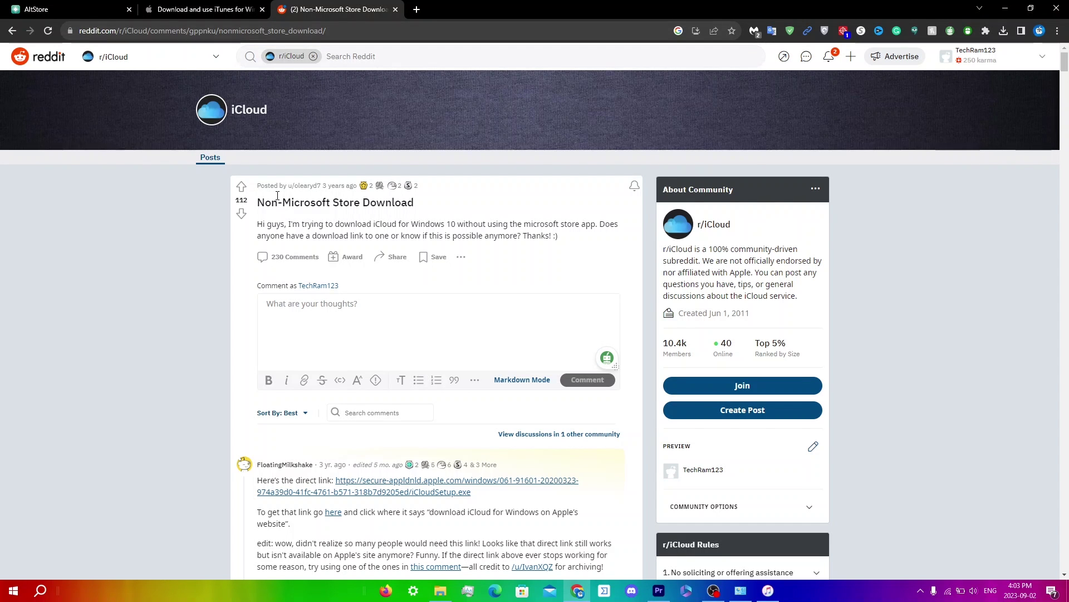
scroll(357, 220, down, 1)
scroll(357, 220, down, 2)
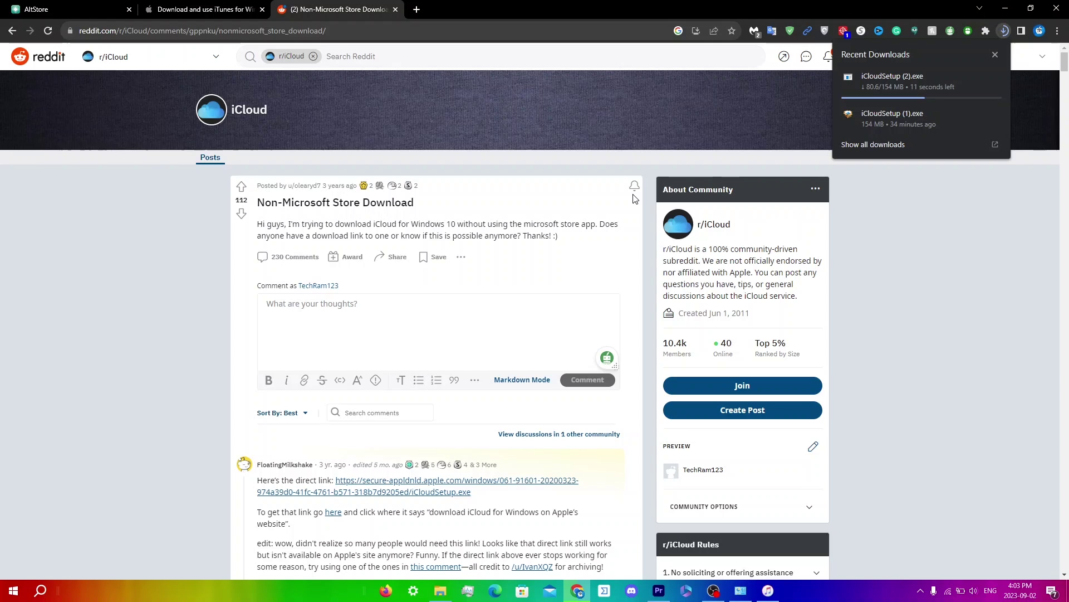
Run iCloudSetup (1).exe, repair iCloud for Windows, and decline the immediate restart
mouse_move(885, 120)
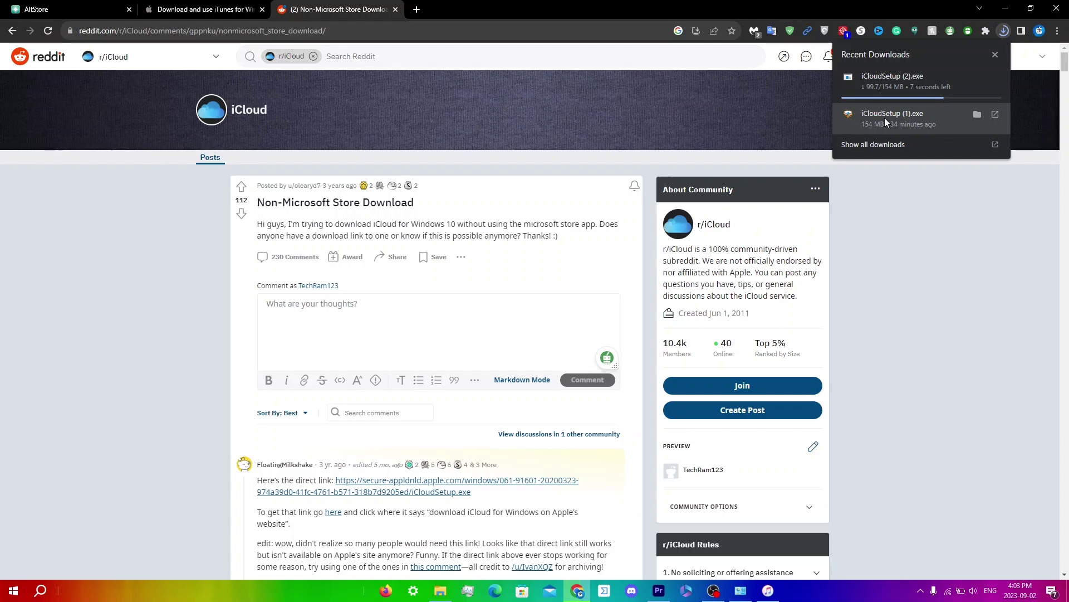
click(885, 119)
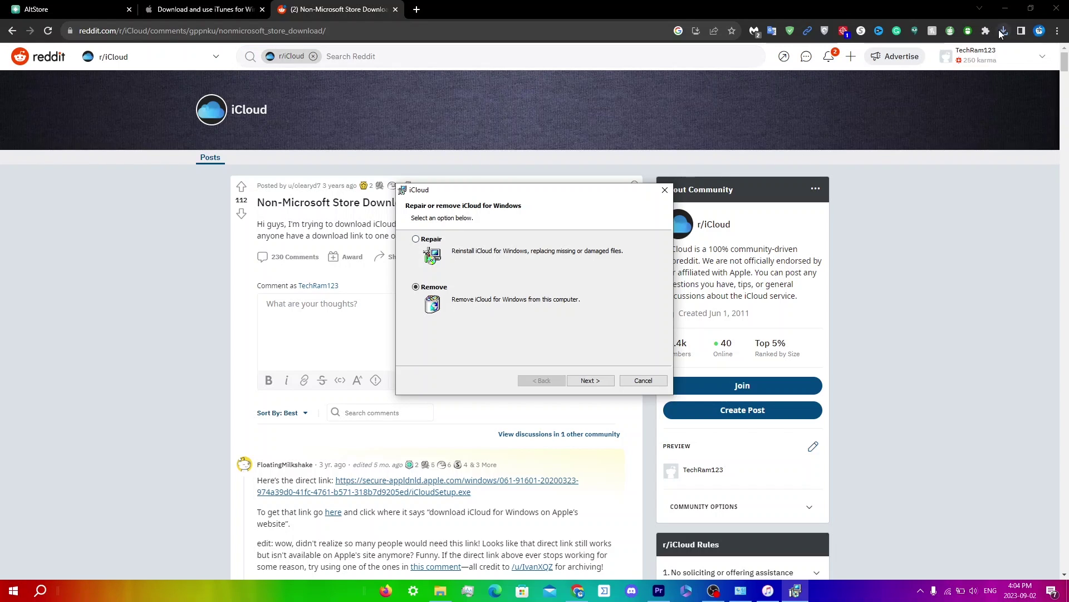
click(415, 238)
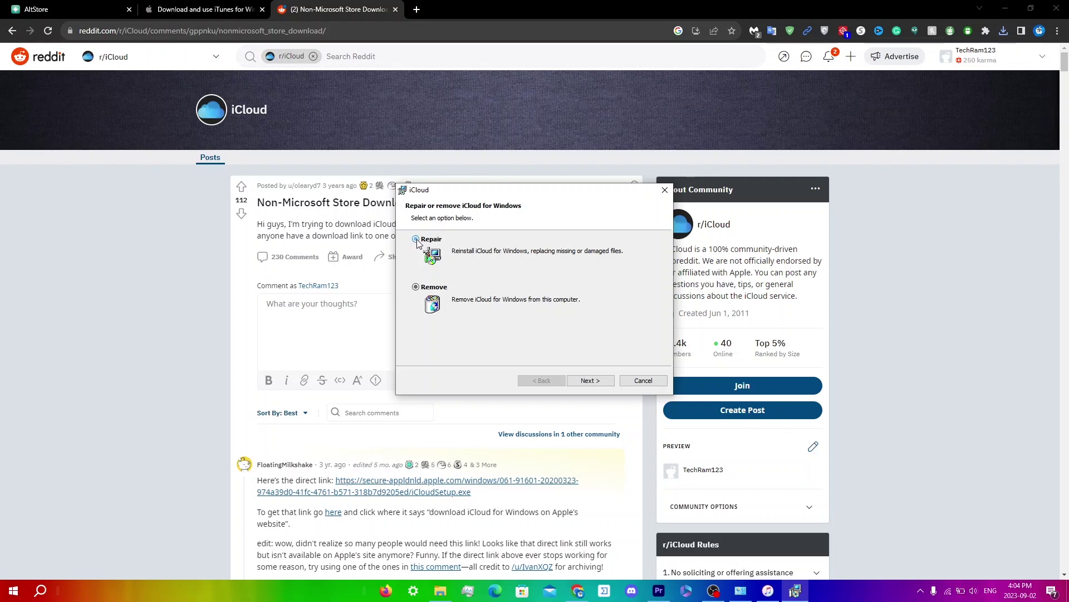
click(573, 376)
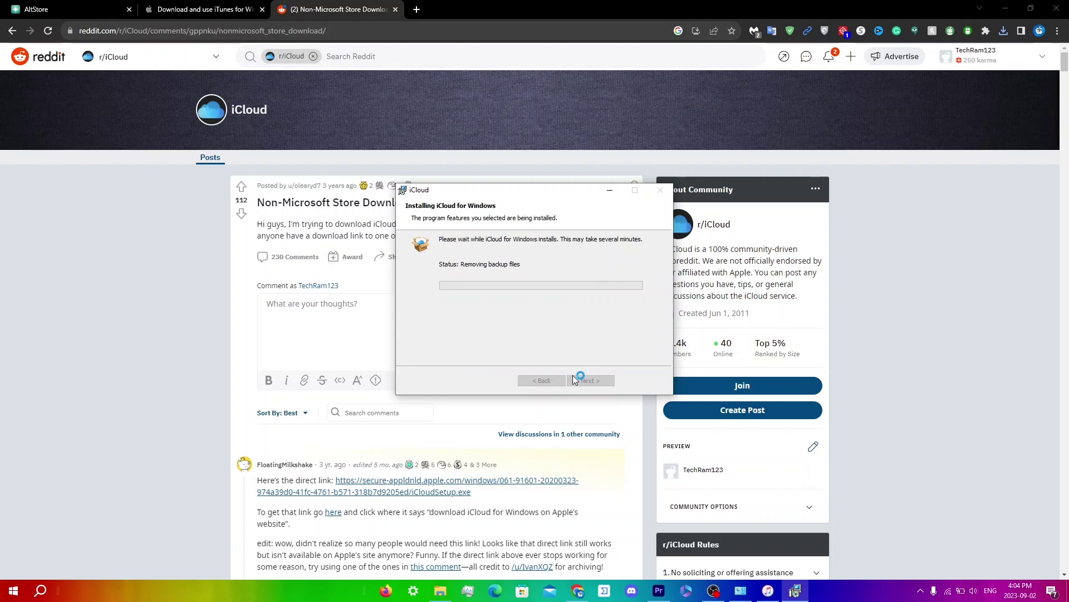
click(590, 380)
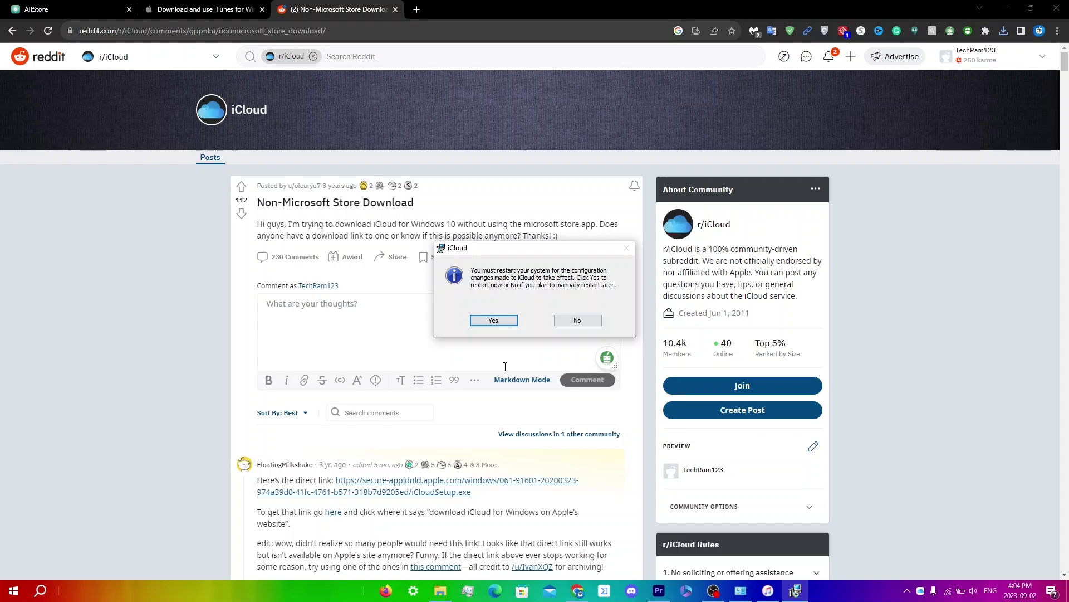
click(572, 321)
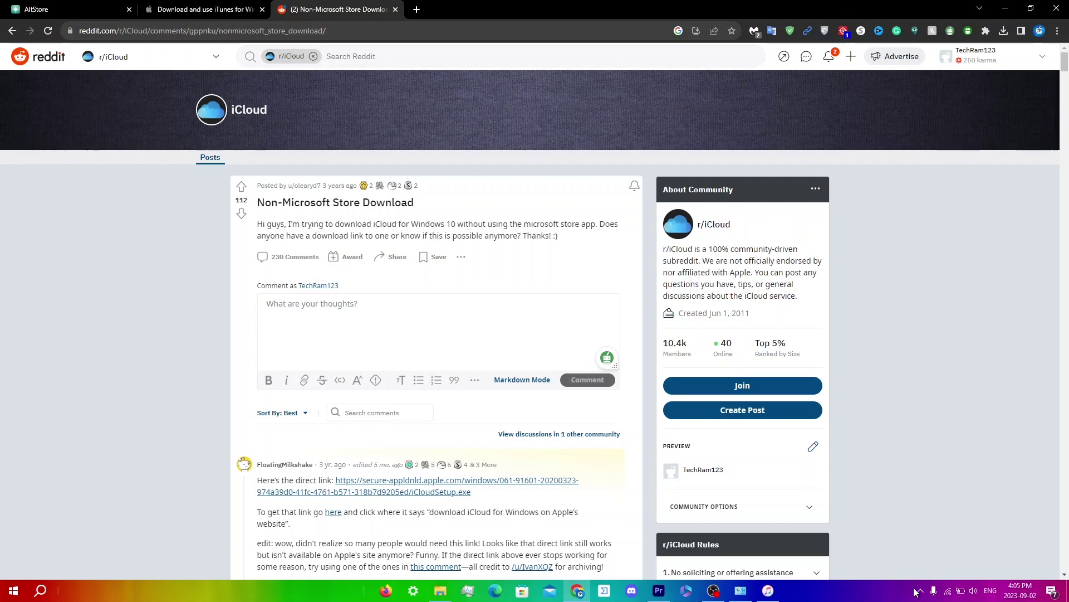
Quit AltServer from its tray icon and relaunch it by searching 'altserver' in Start
click(924, 593)
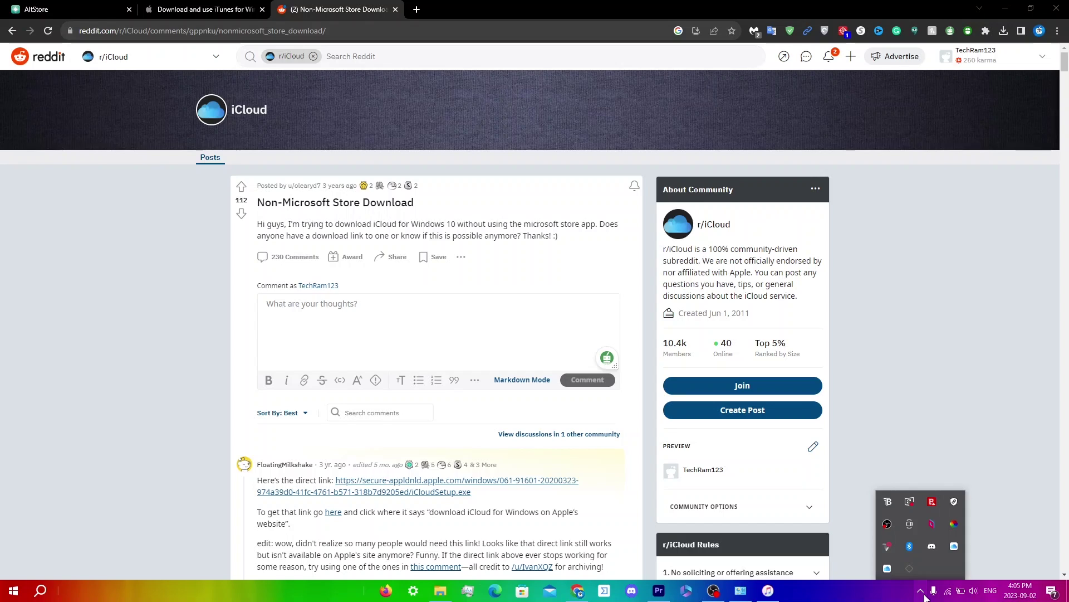
right_click(908, 569)
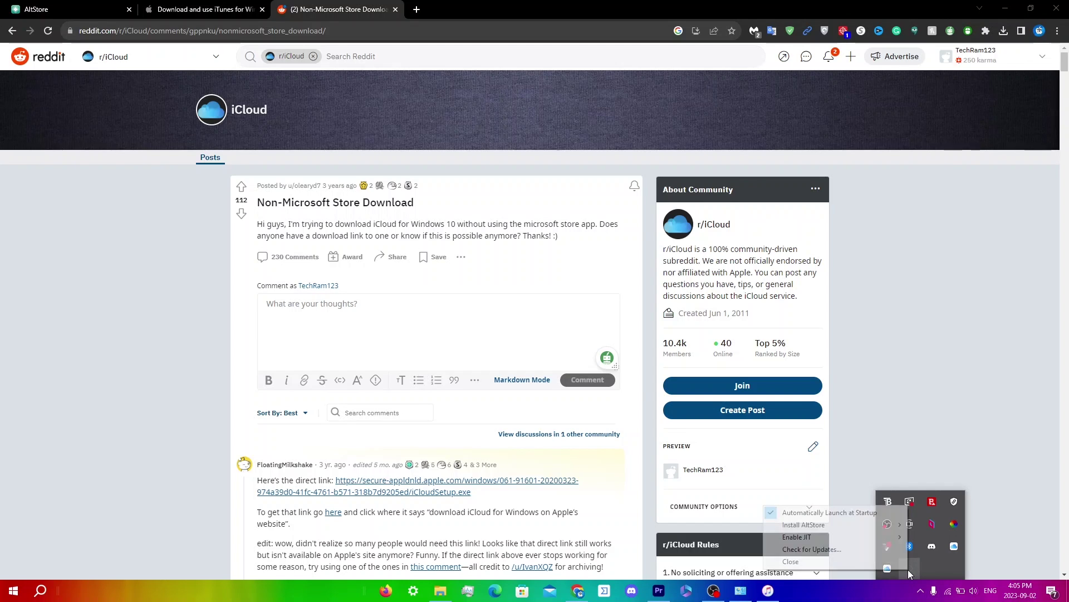
click(843, 560)
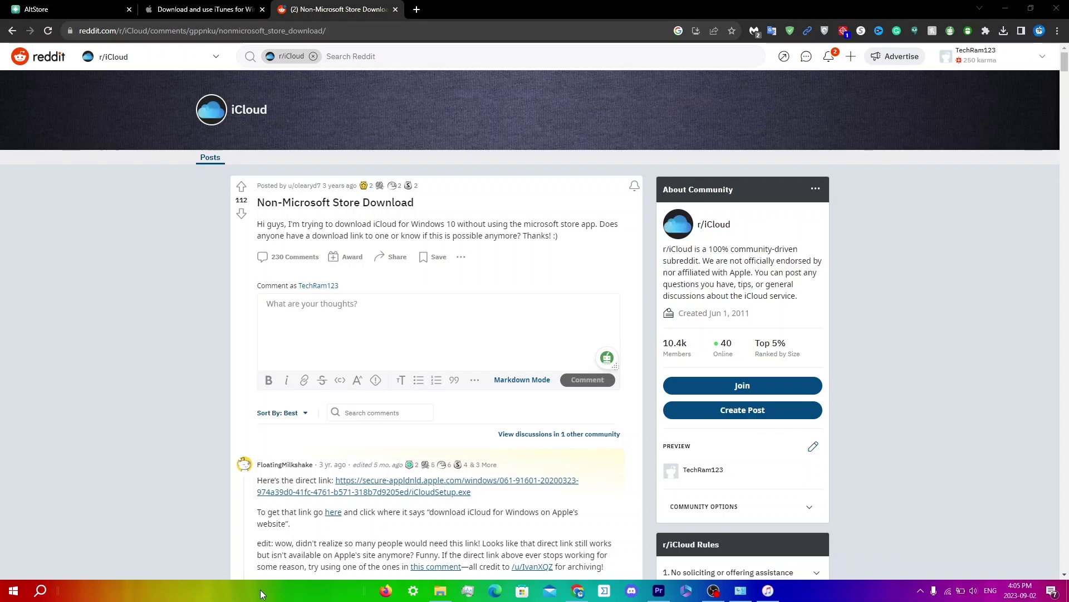
click(41, 591)
text(altserver)
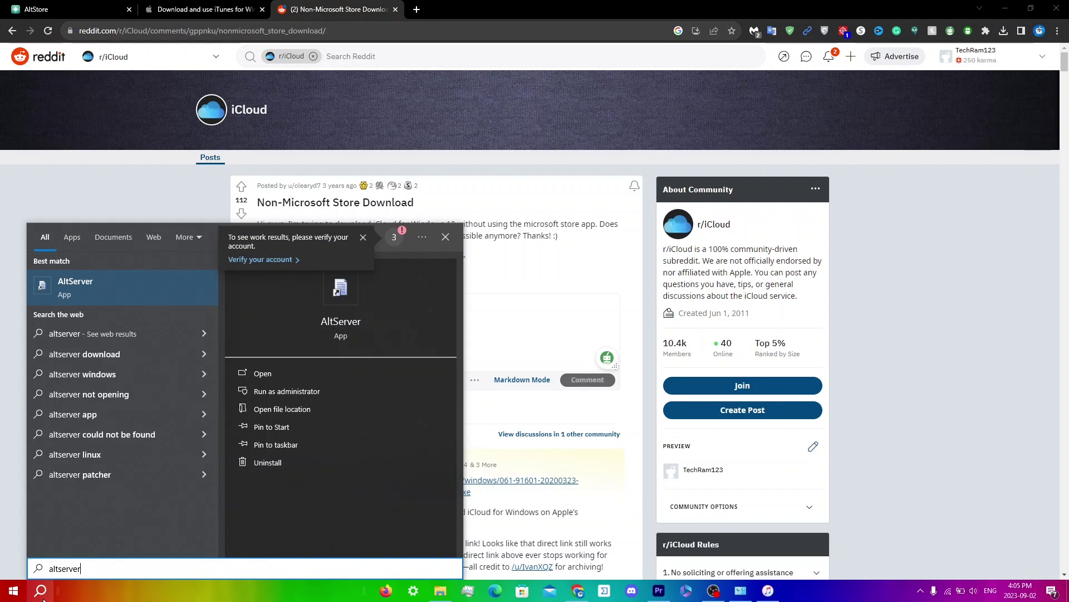
key(Return)
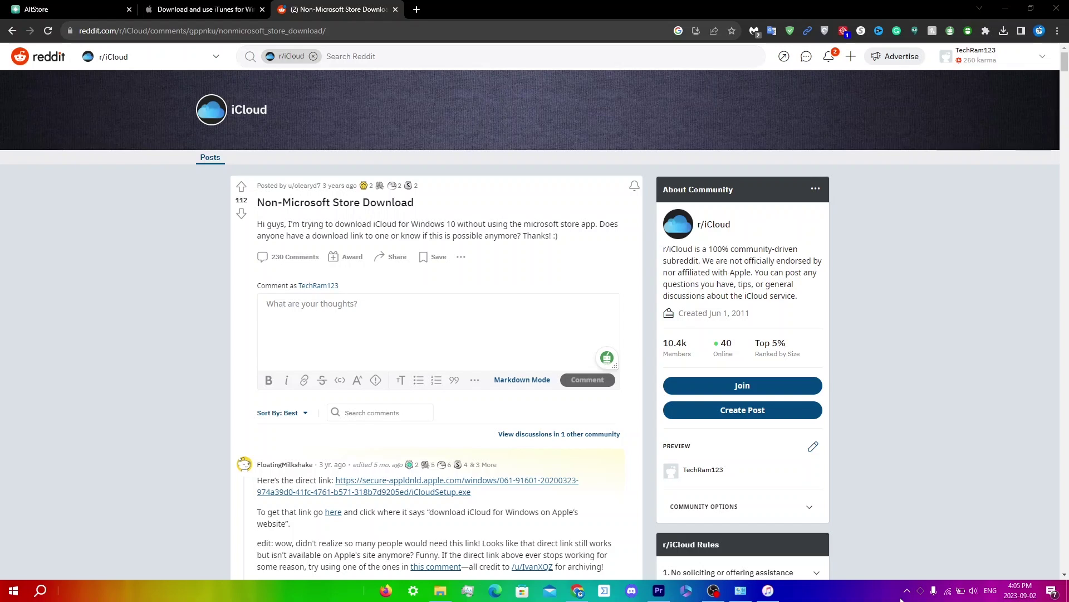
click(907, 591)
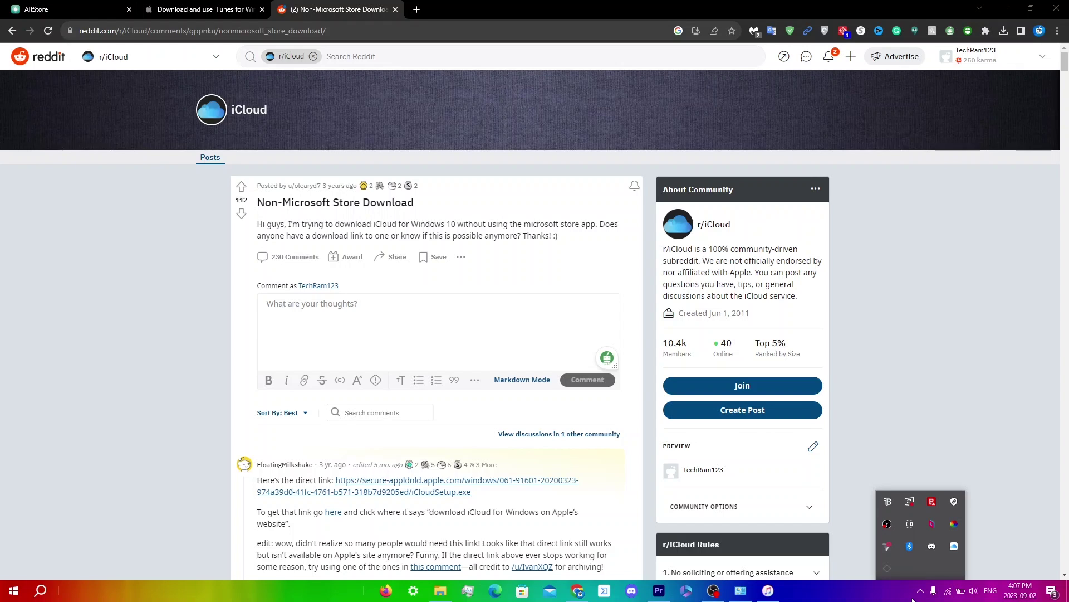
Sign in to iCloud with the Apple account, then close its settings window without applying changes
click(954, 546)
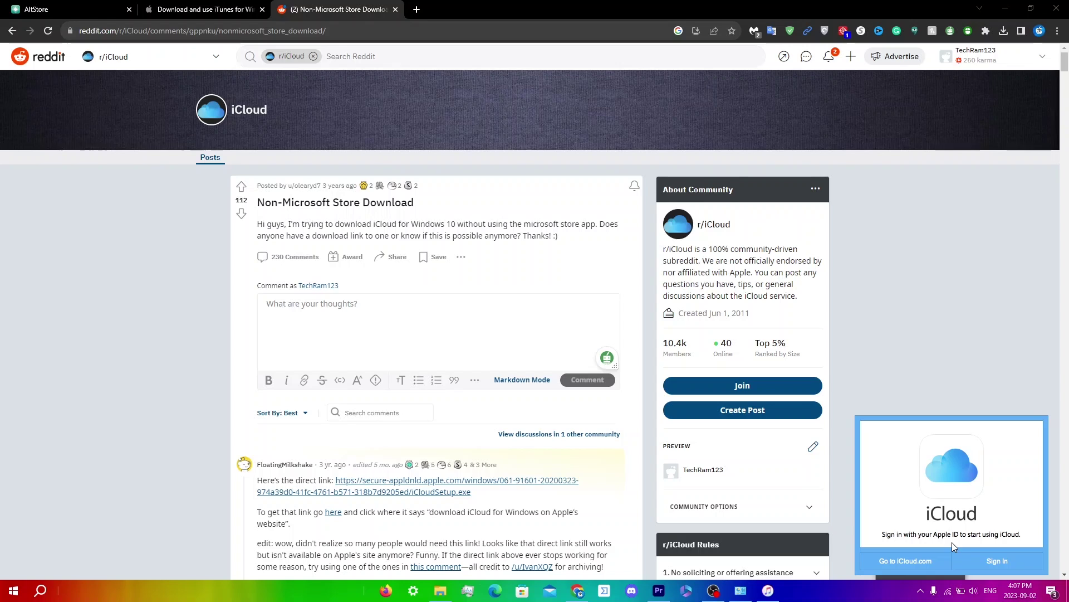
click(989, 562)
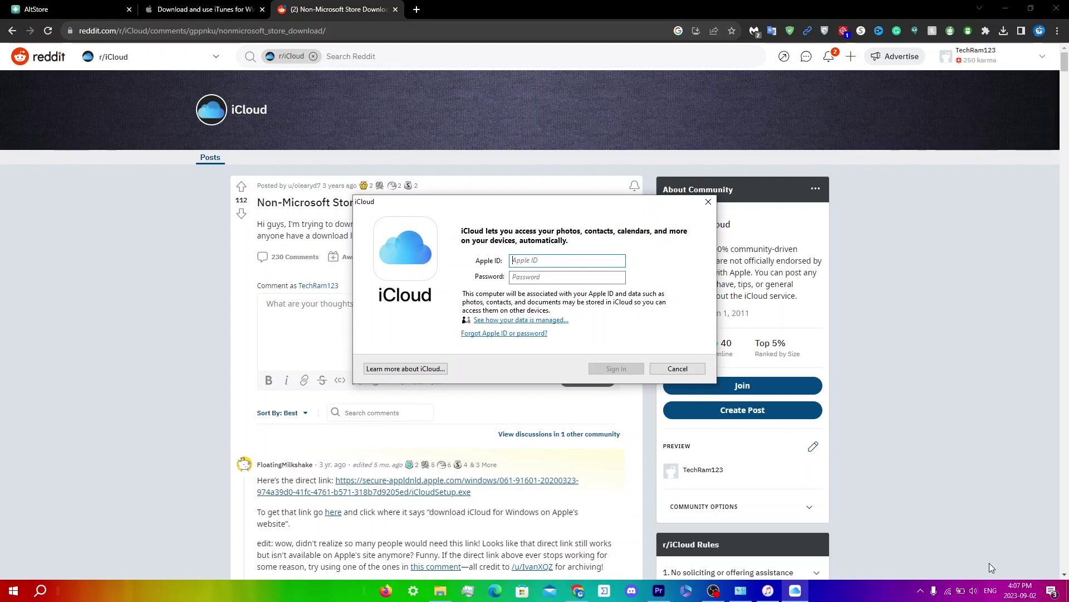
text(ram)
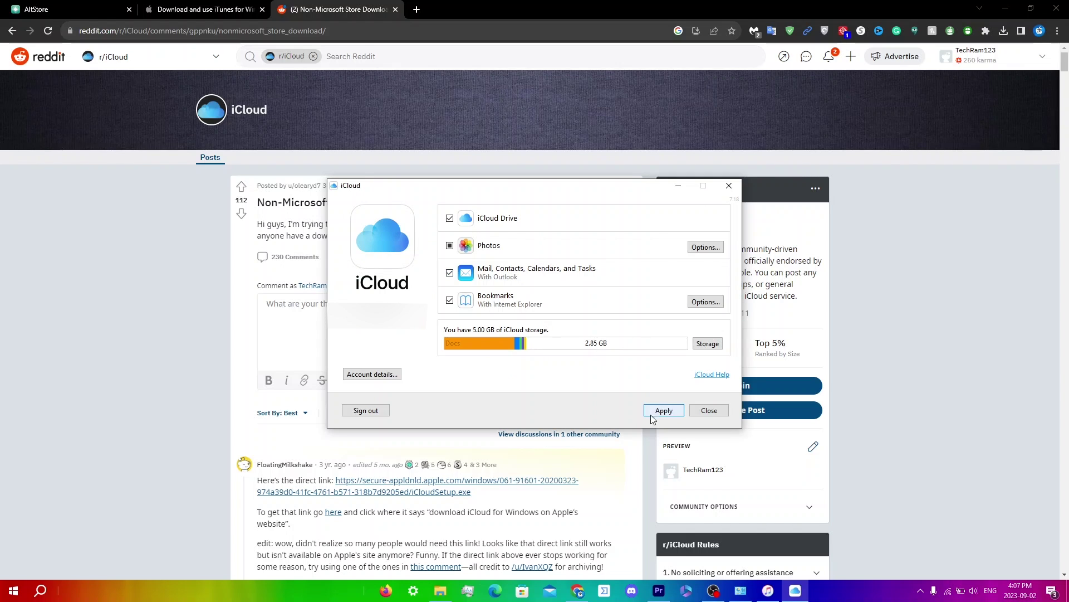
click(712, 413)
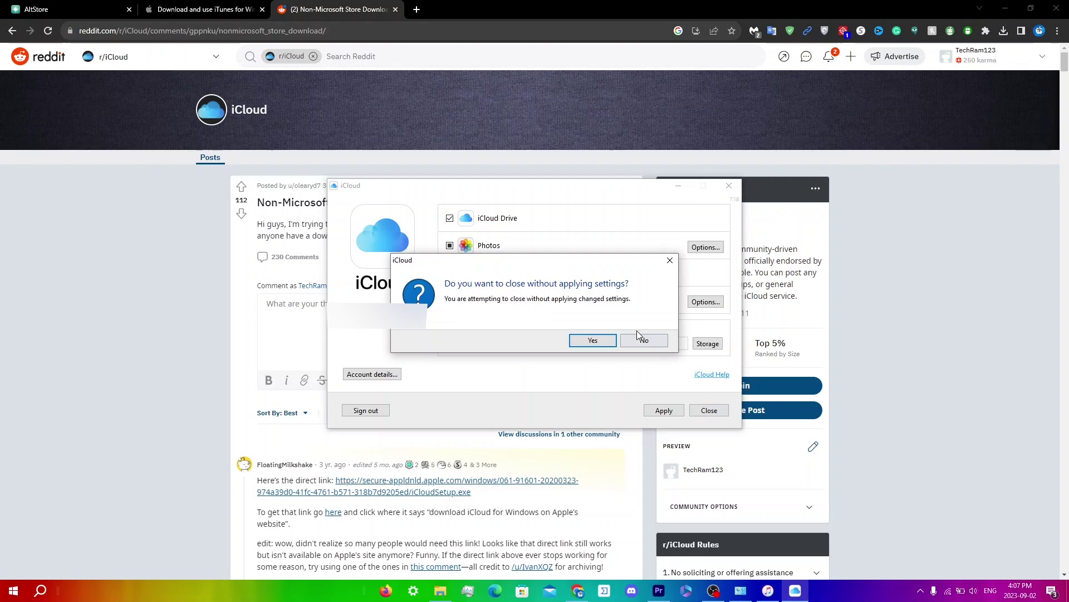
click(594, 341)
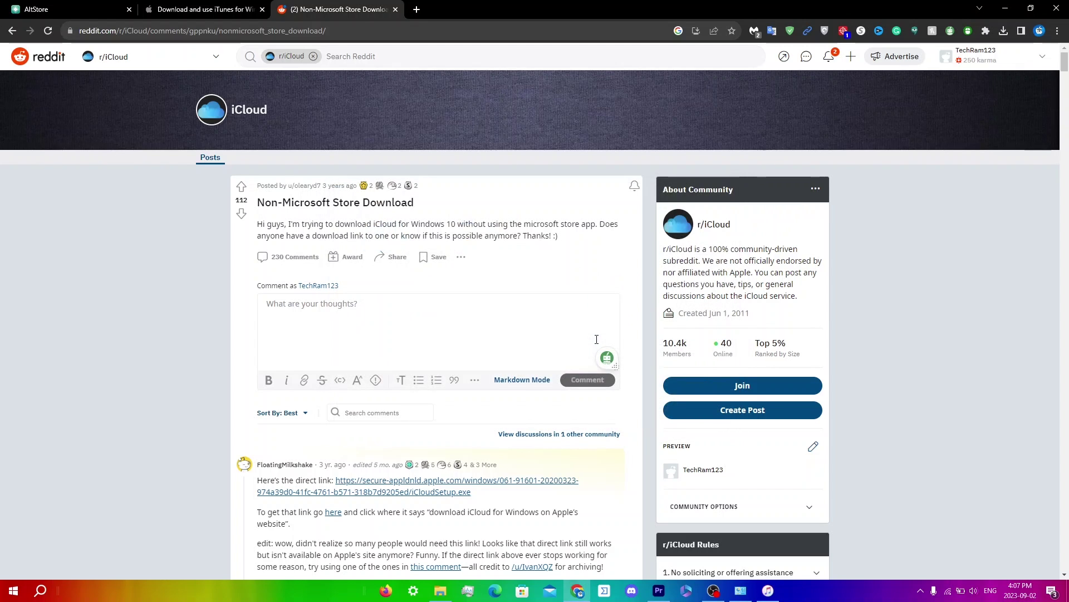
Check the hidden tray icons, then briefly open and dismiss Windows Search
click(919, 596)
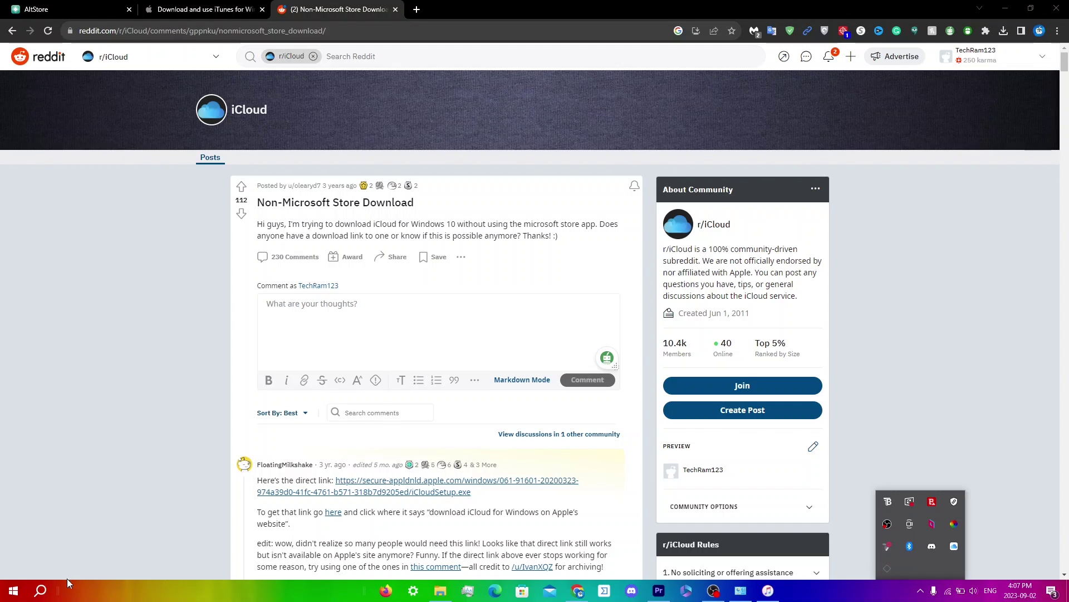
click(45, 593)
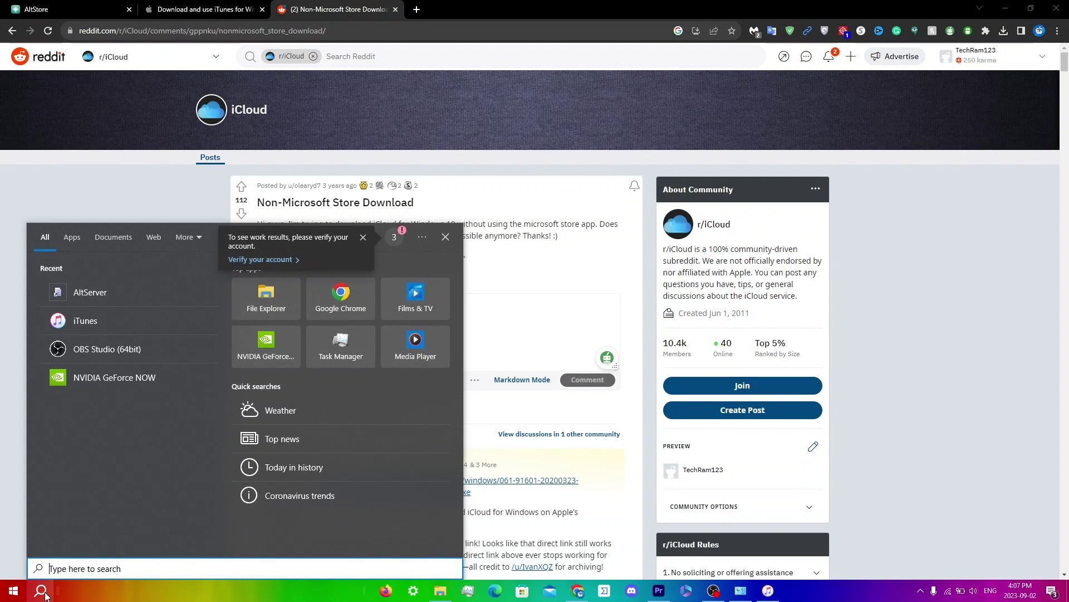
click(617, 12)
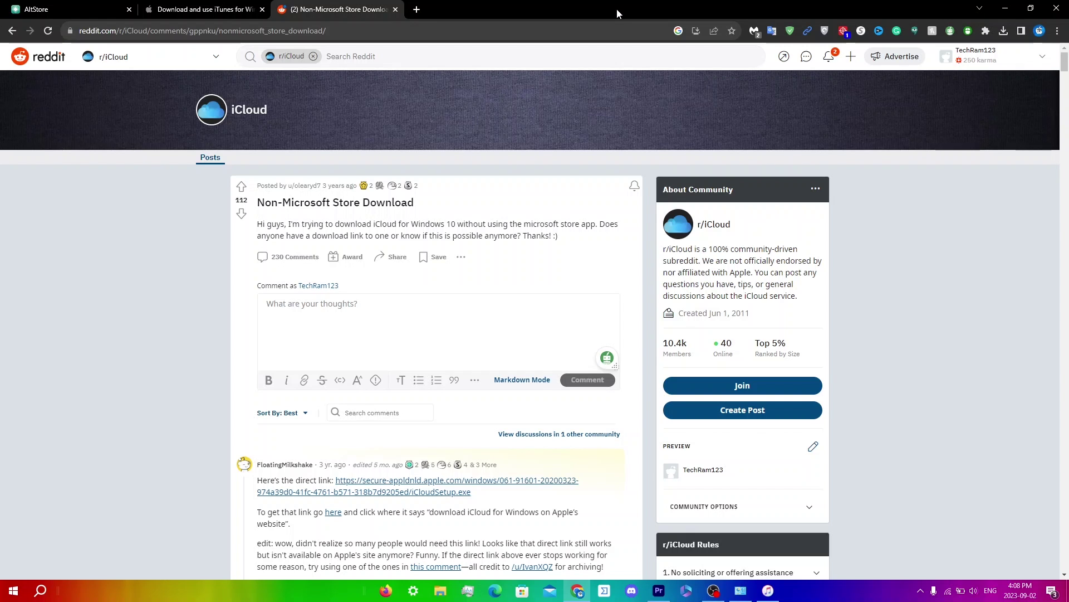
Open File Explorer on the Acer (C:) drive, re-enable hidden items, and enter ProgramData
click(440, 591)
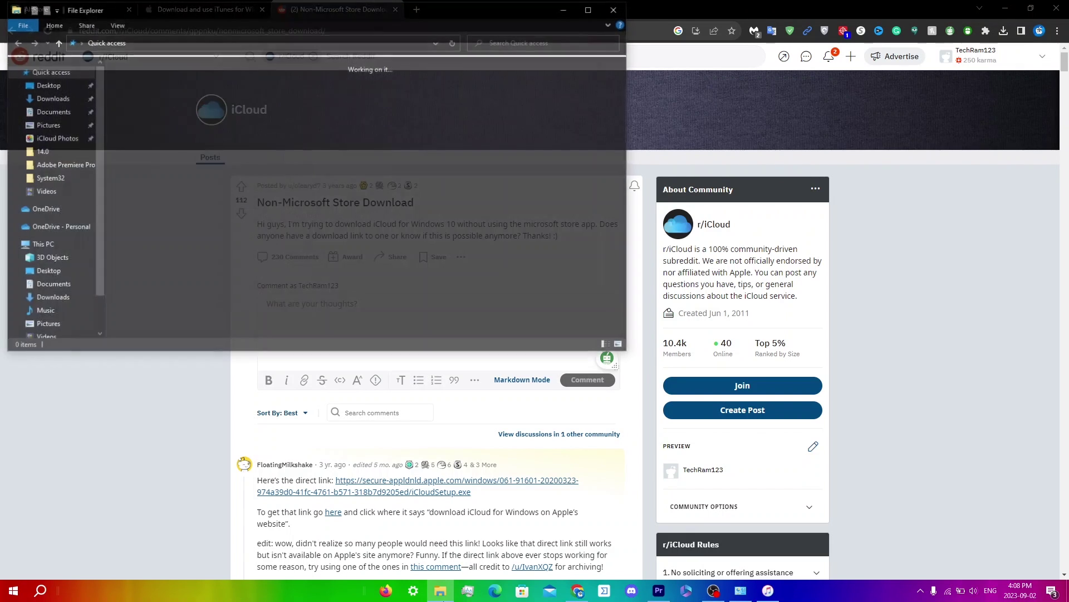
scroll(26, 281, down, 1)
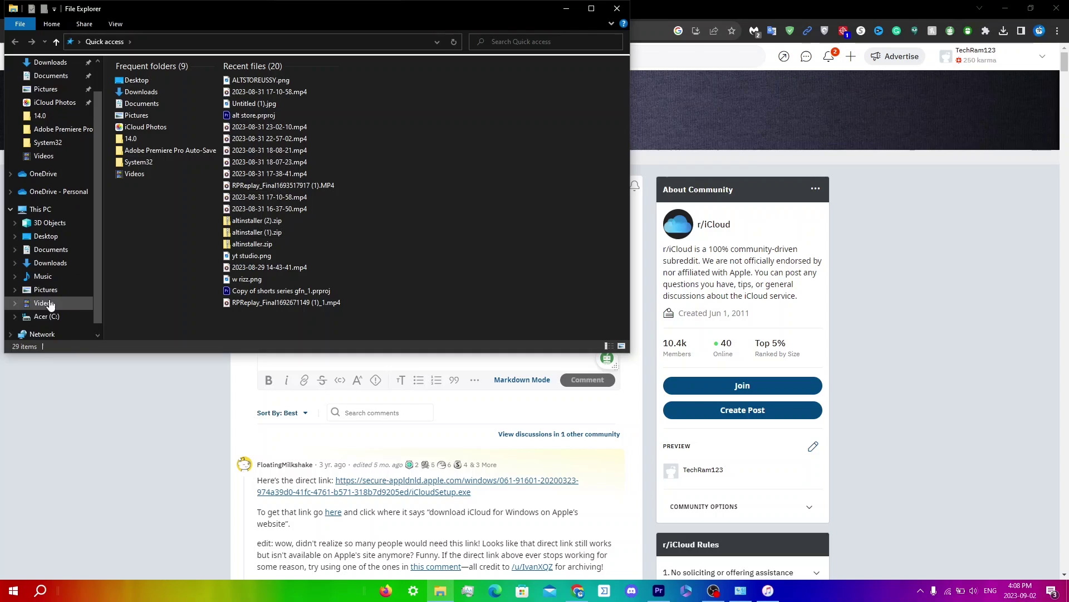
click(56, 318)
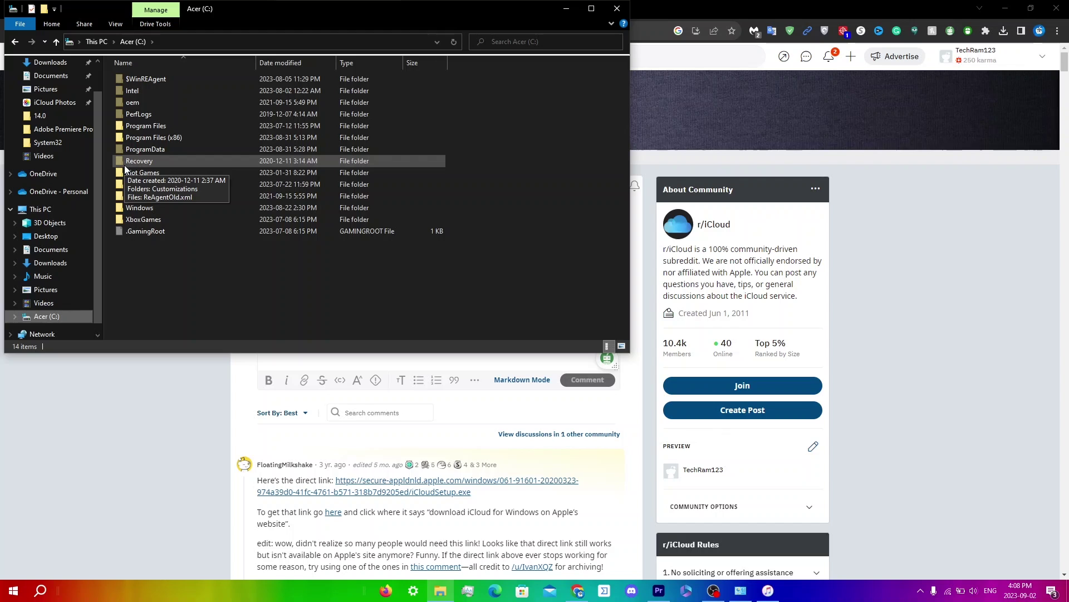
click(114, 27)
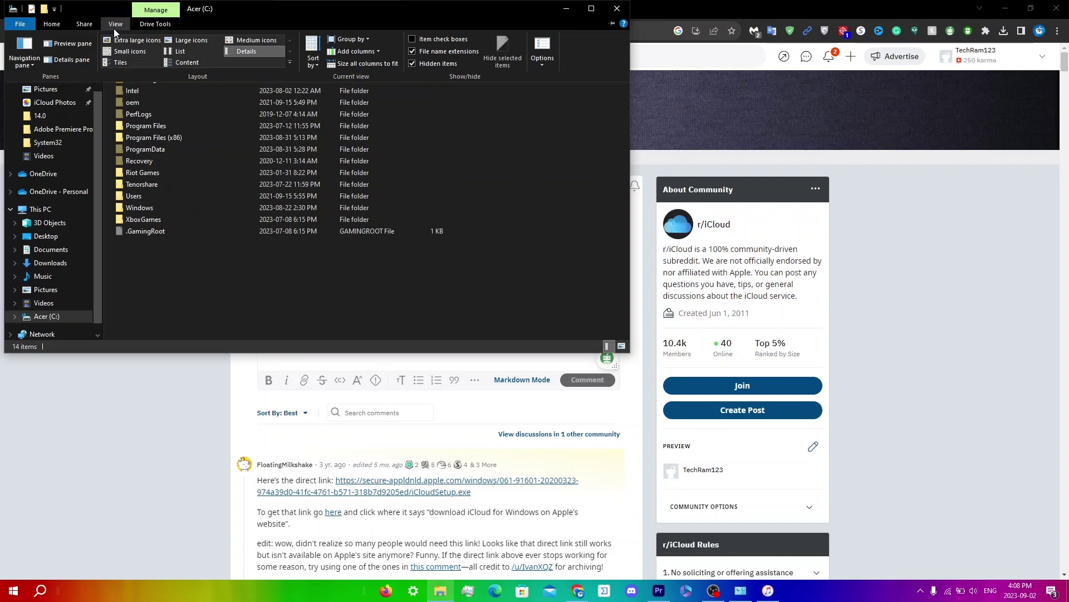
click(413, 63)
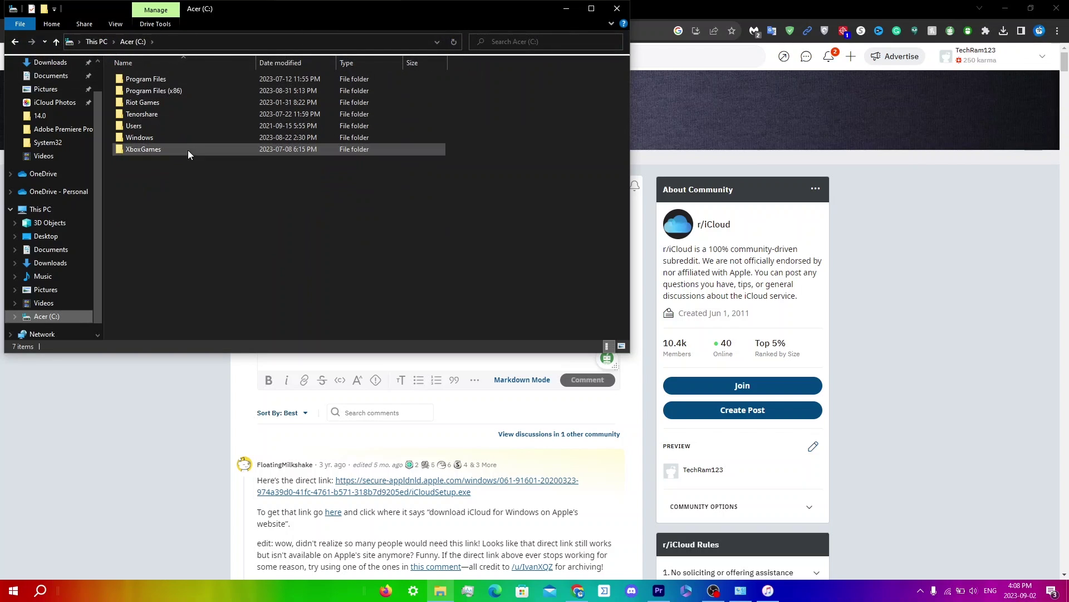
click(119, 26)
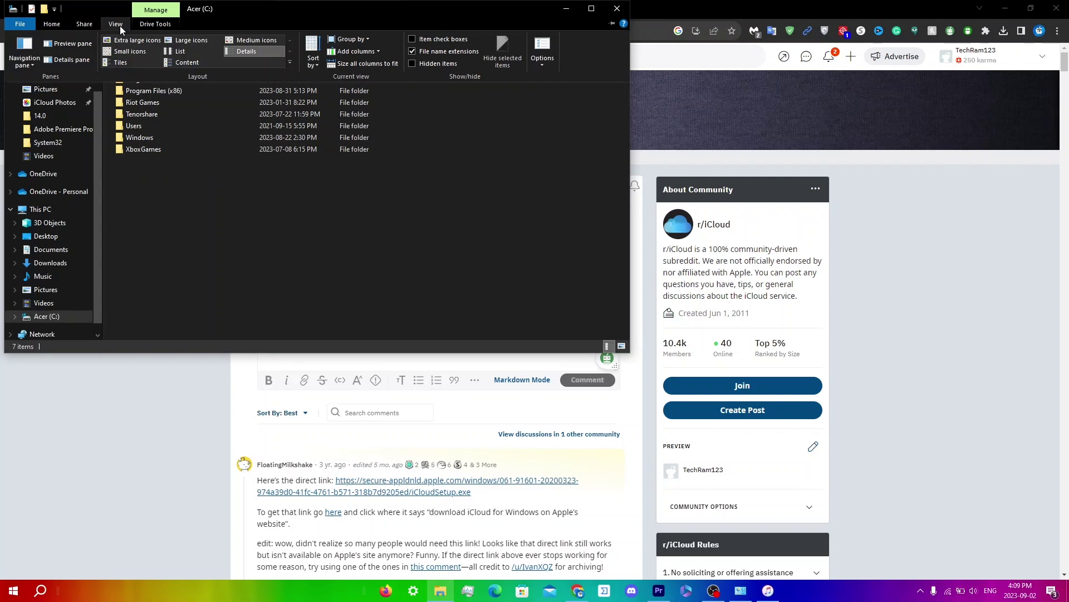
click(412, 63)
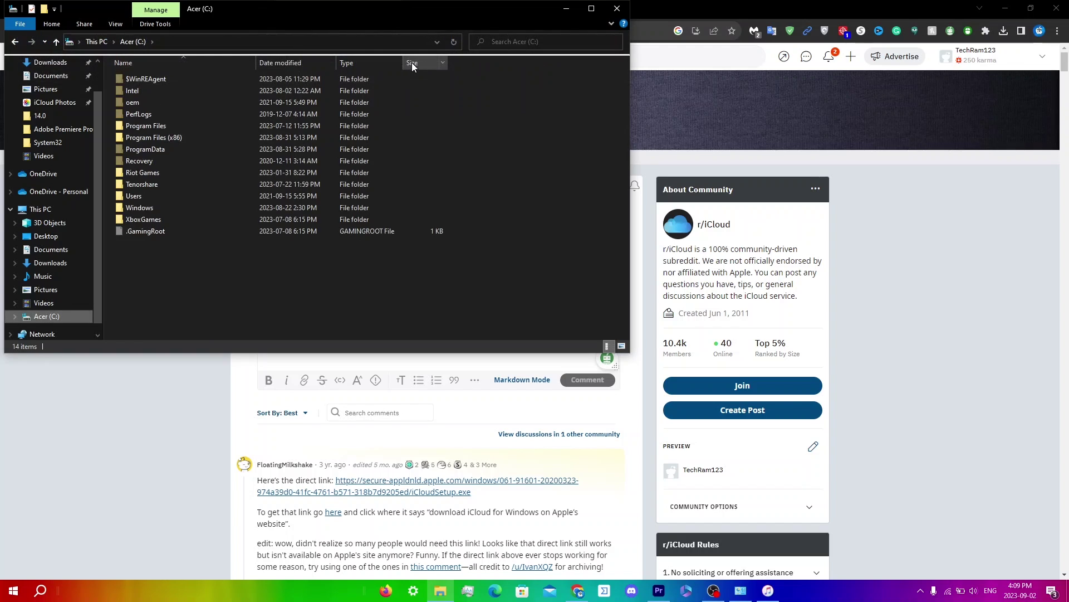
double_click(143, 151)
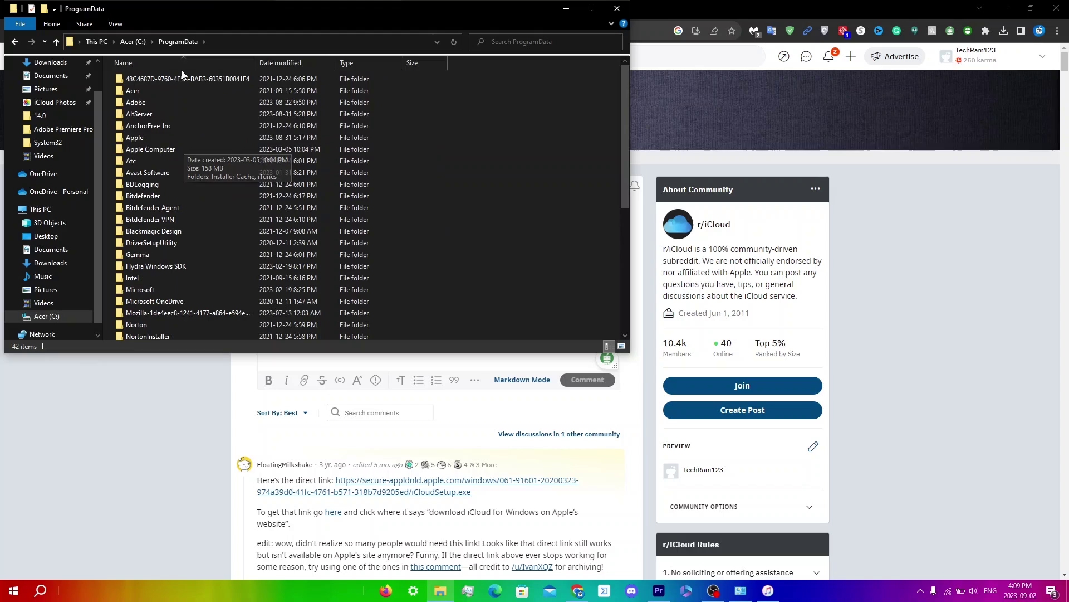
Go to Apple Computer\iTunes\adi and delete adi.pb and adi-2796C646.pb
double_click(166, 152)
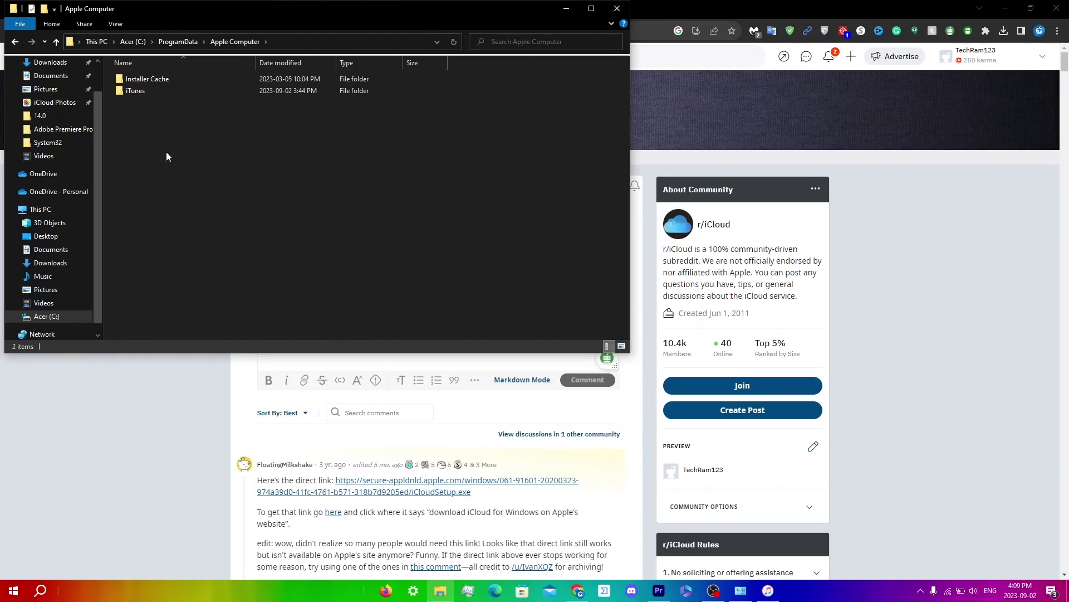
double_click(181, 92)
double_click(187, 79)
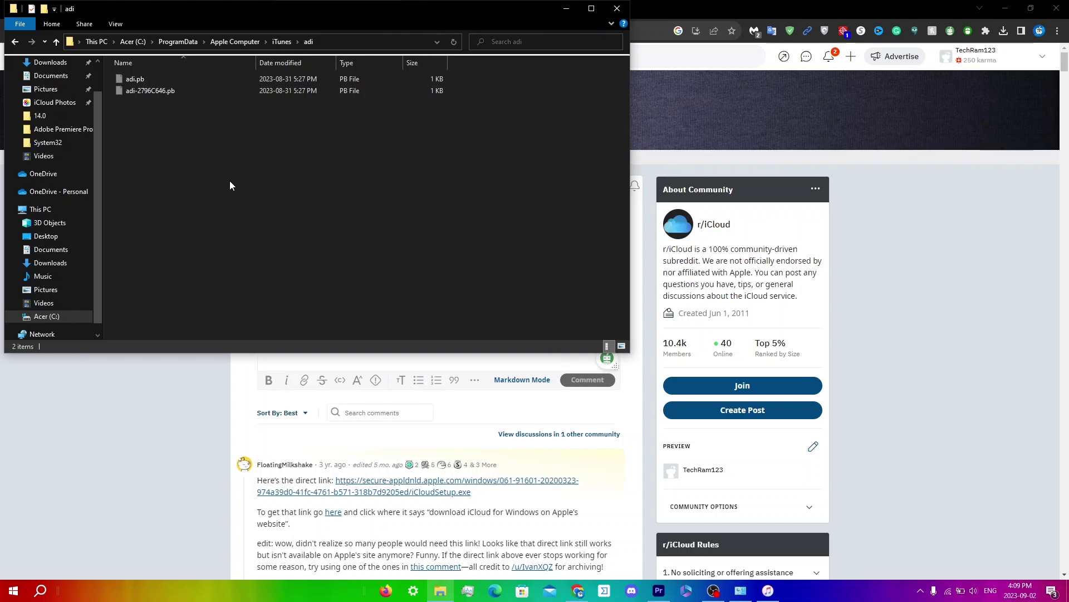
drag(202, 144, 153, 78)
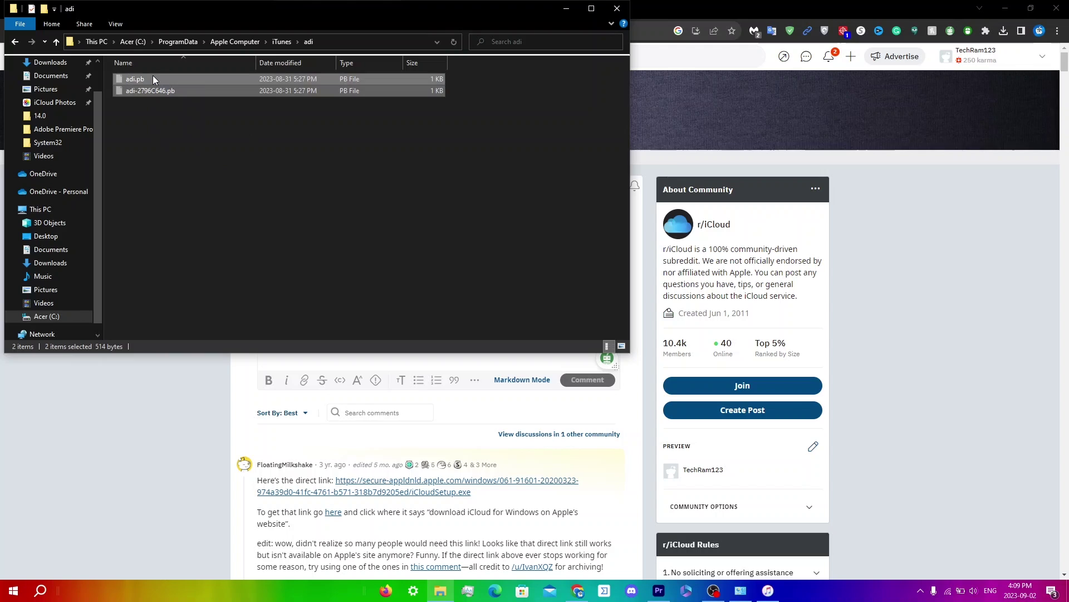
right_click(152, 75)
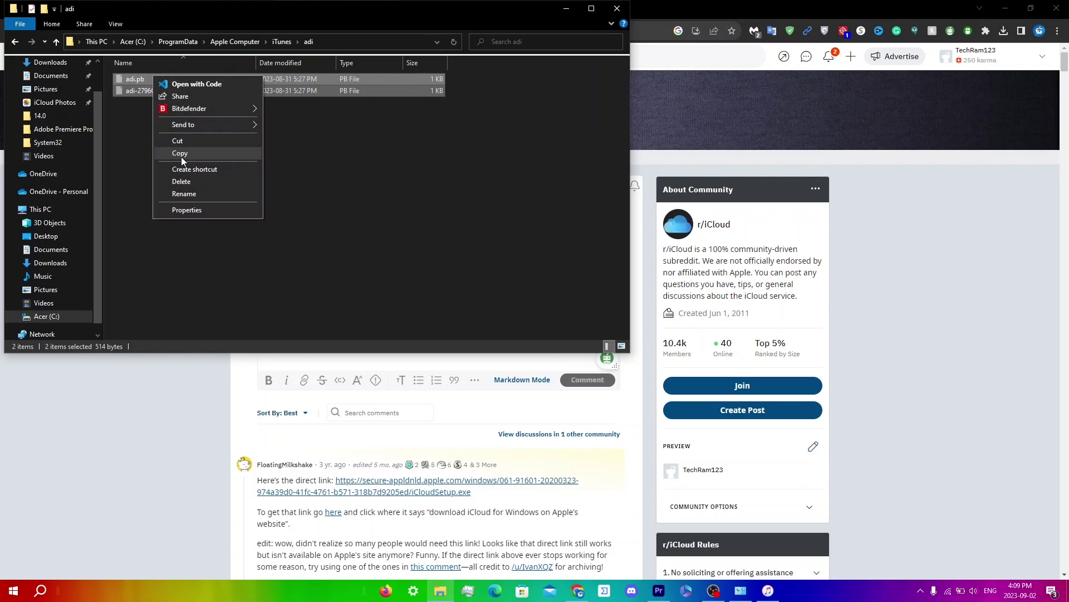
click(184, 185)
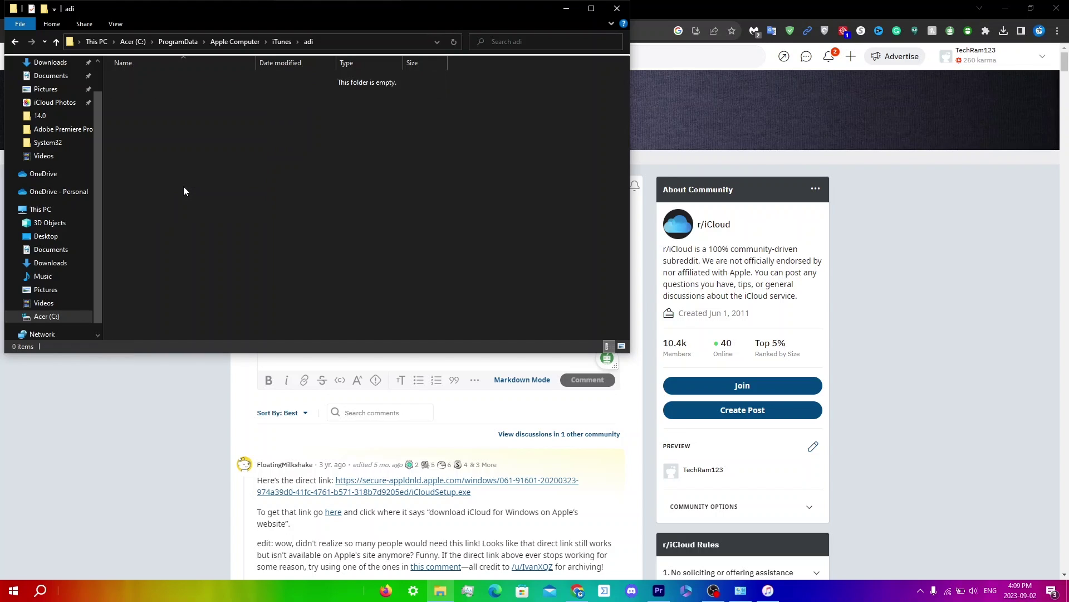
Quit AltServer again from its tray icon menu
click(921, 591)
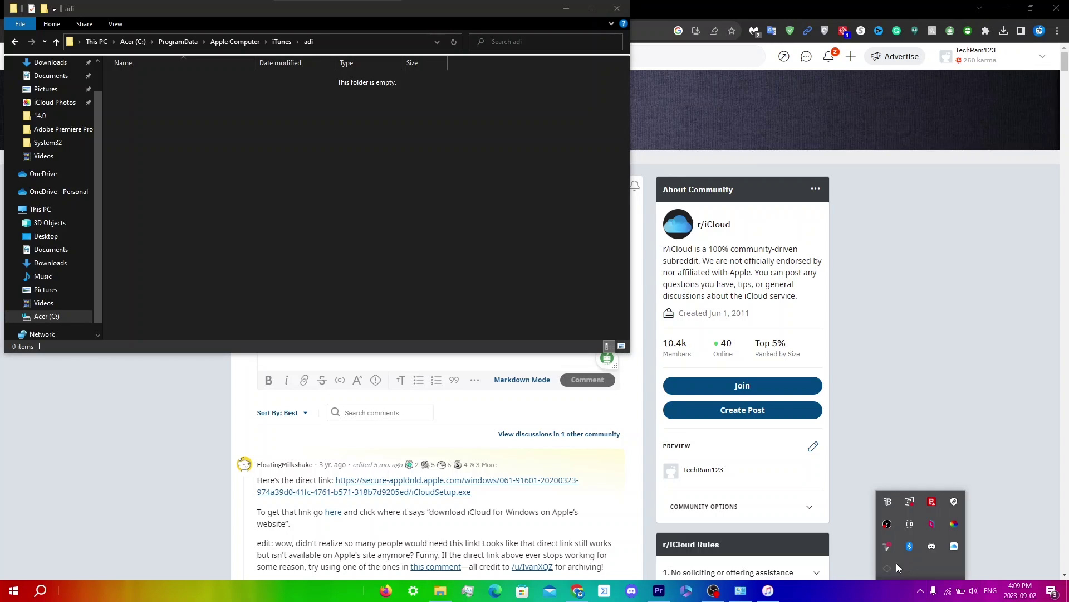
click(880, 563)
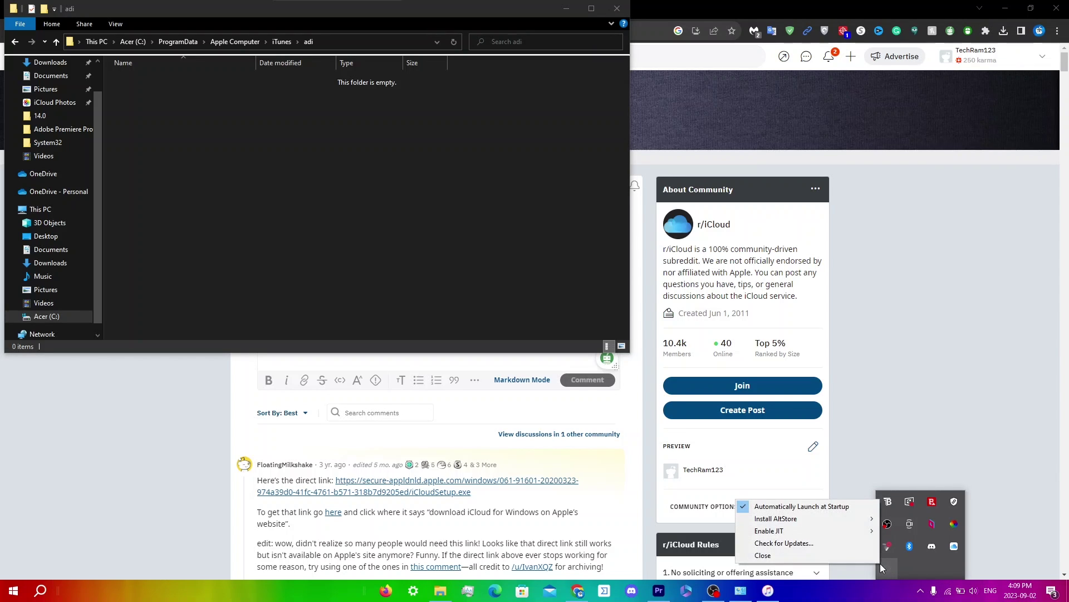
click(818, 556)
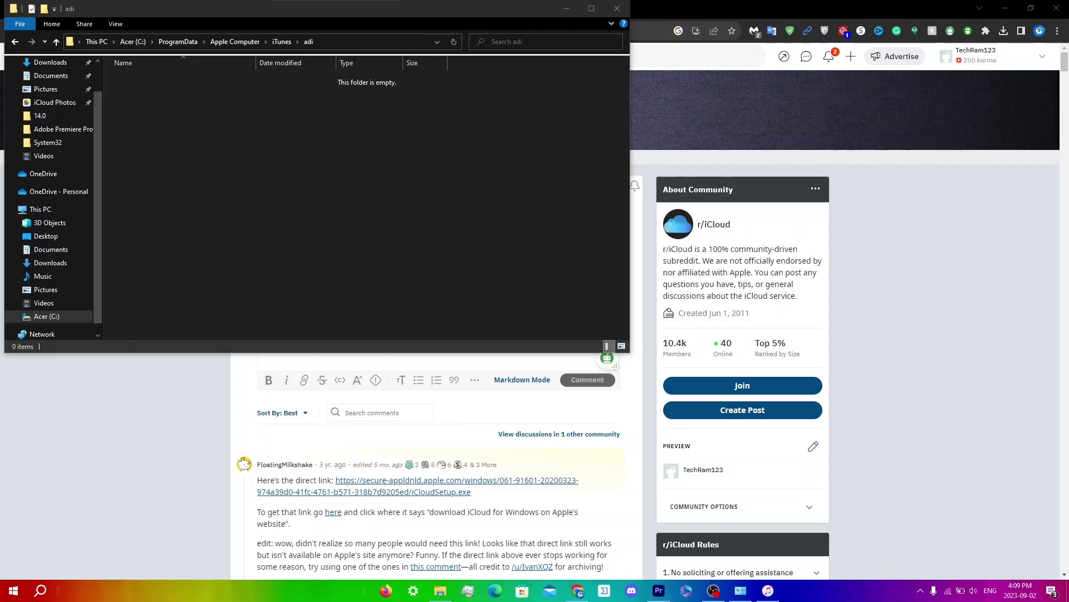
Relaunch AltServer via search 'alt' and confirm Launch at Startup is ticked with no devices listed
click(40, 591)
text(alt)
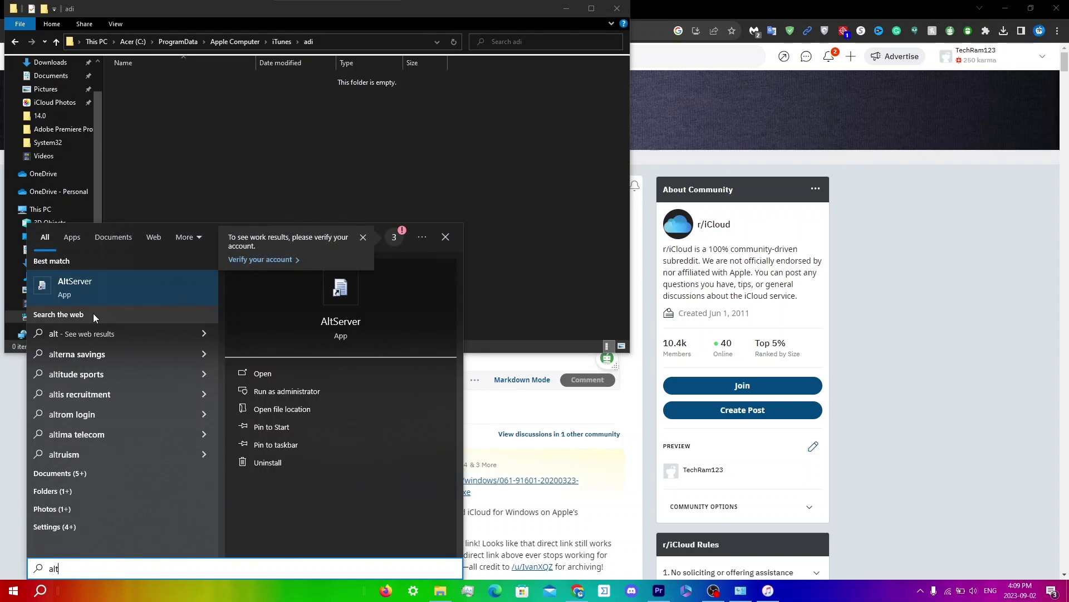
click(245, 372)
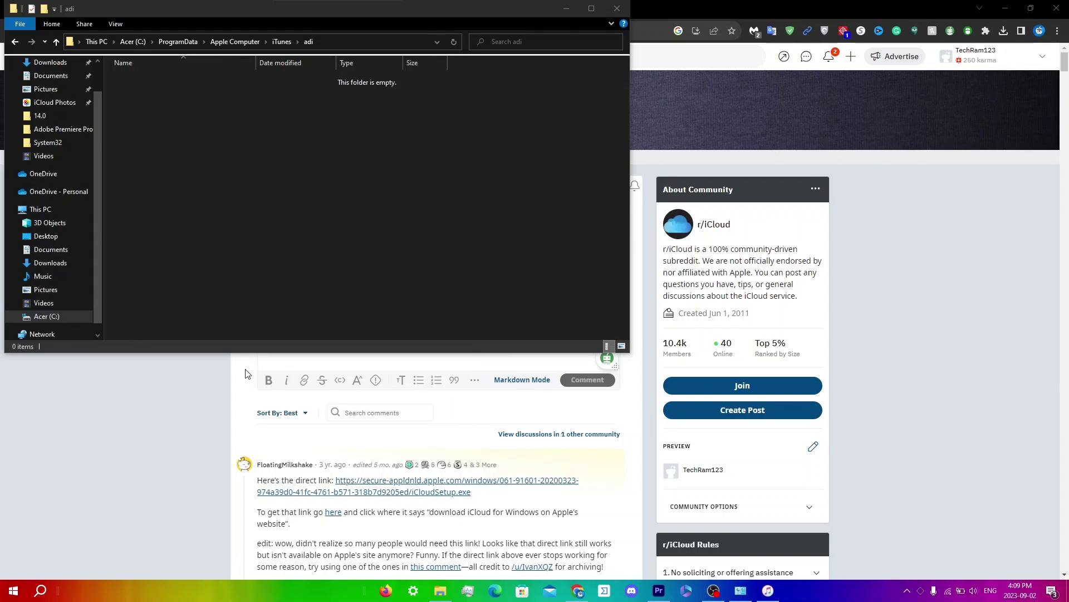
click(921, 594)
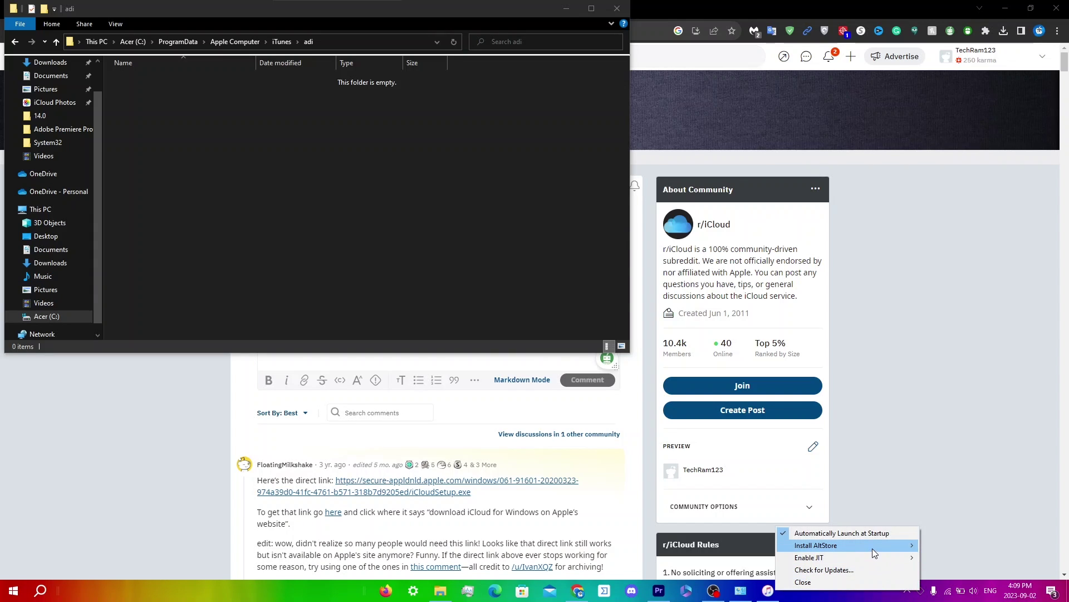
mouse_move(872, 548)
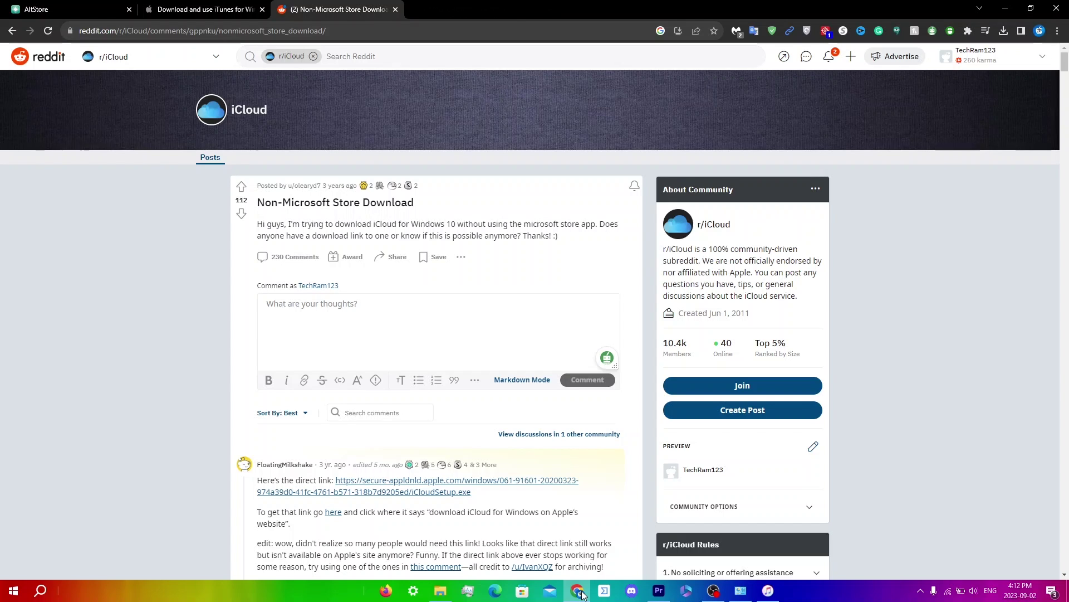
Run appwiz.cpl and repair iTunes 12.10.11.2 from Programs and Features
key(super+r)
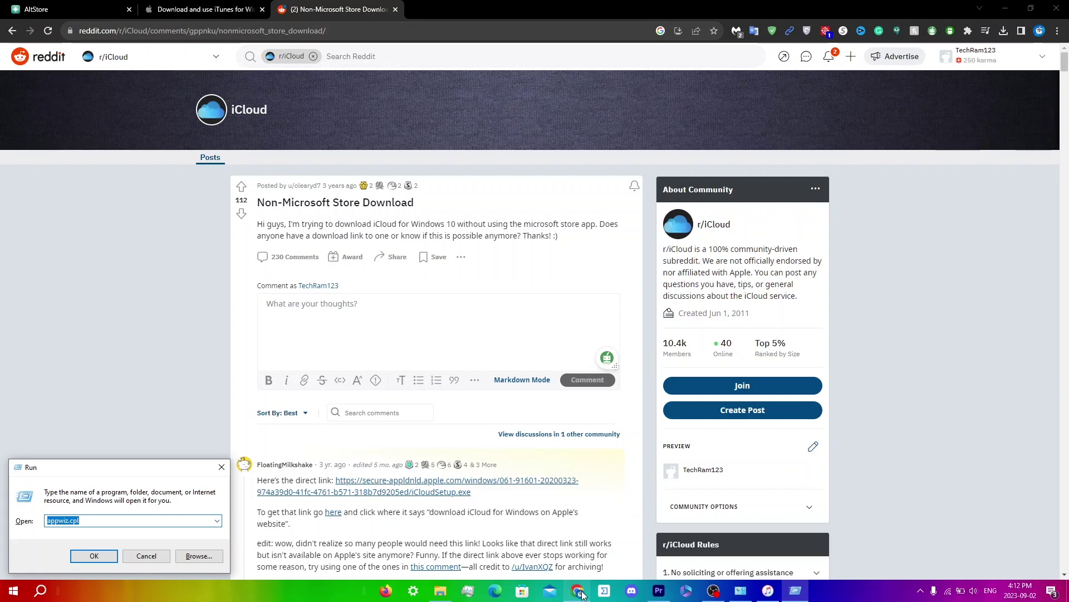
key(Return)
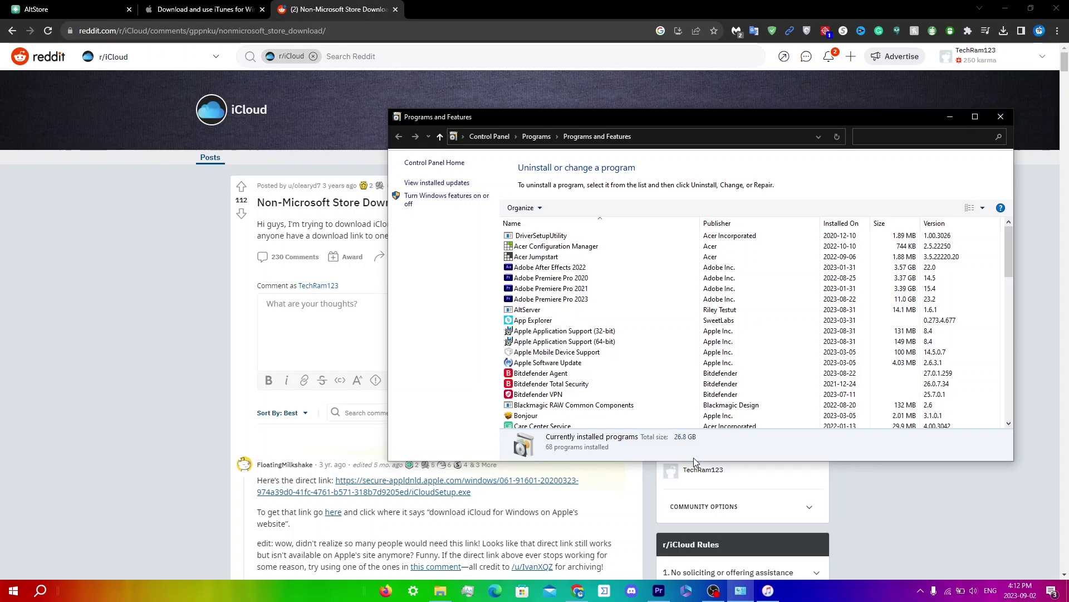
scroll(607, 379, down, 4)
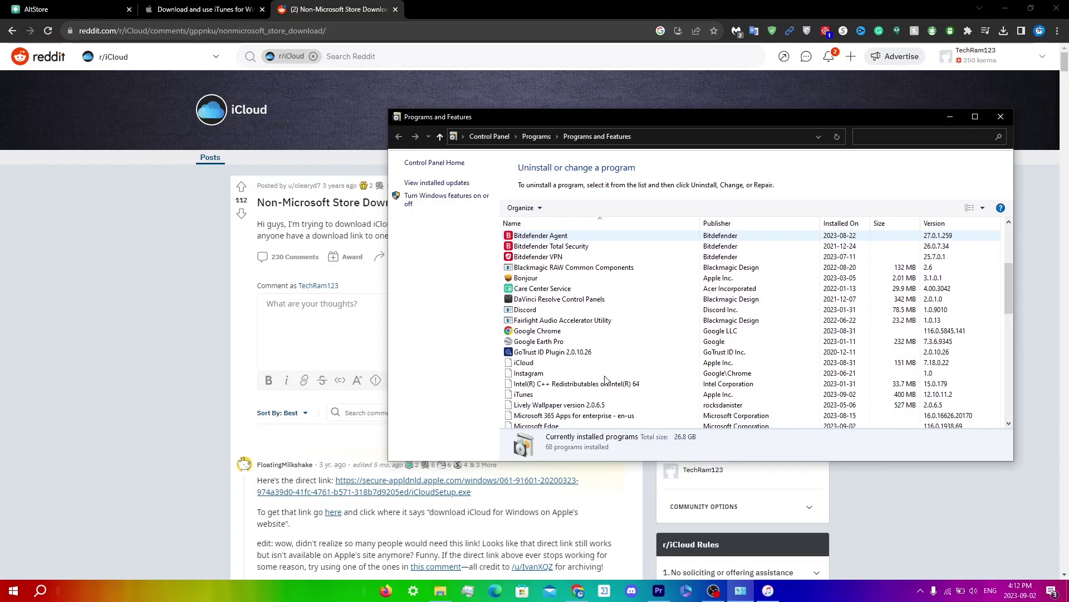
click(567, 396)
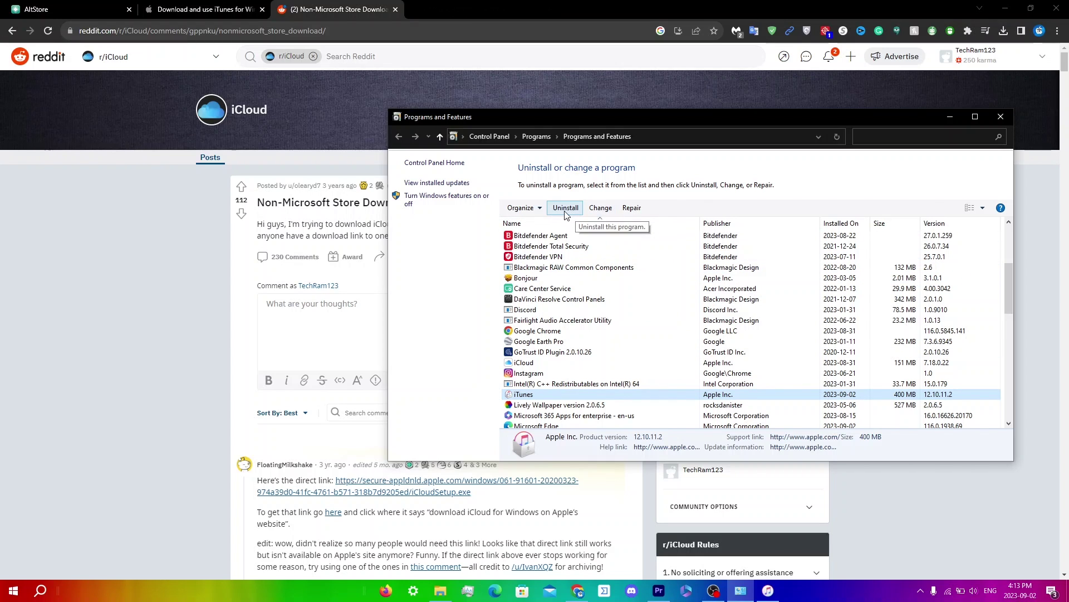
click(634, 210)
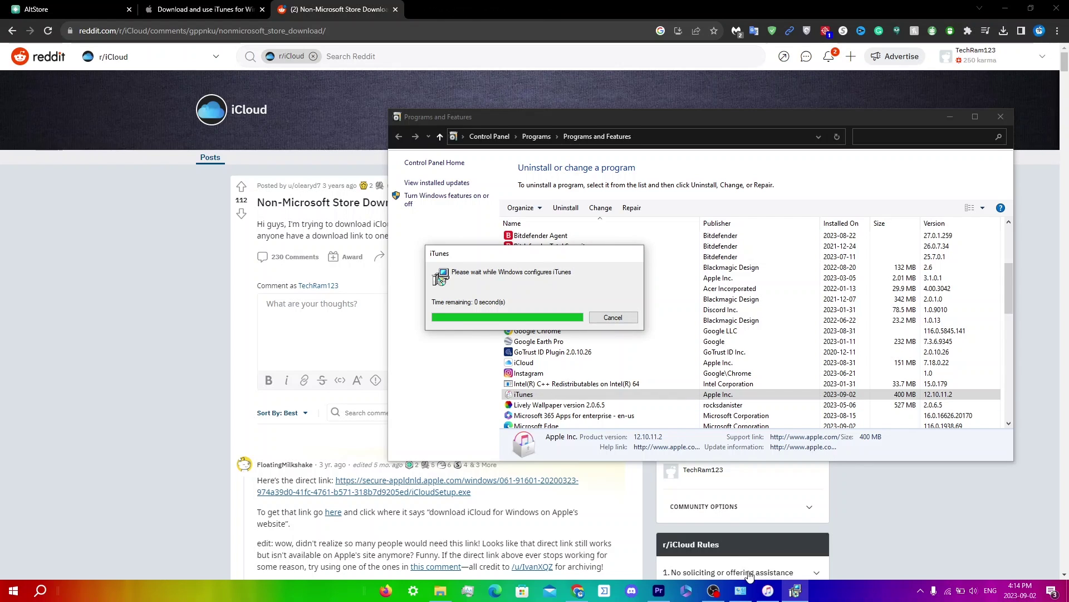
click(767, 590)
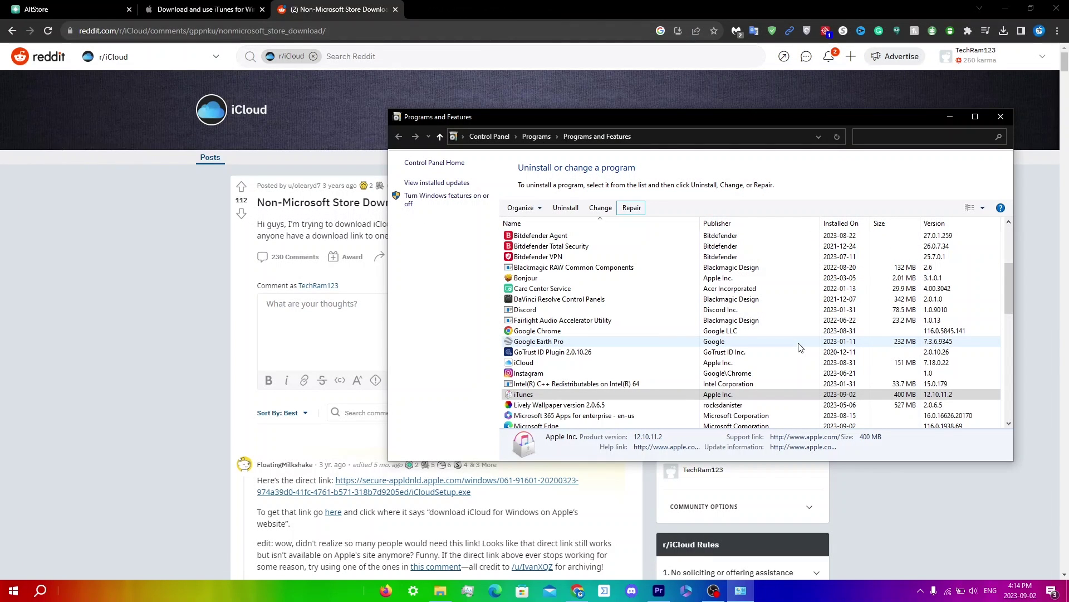
Close AltServer from its icon among the hidden tray icons
click(921, 590)
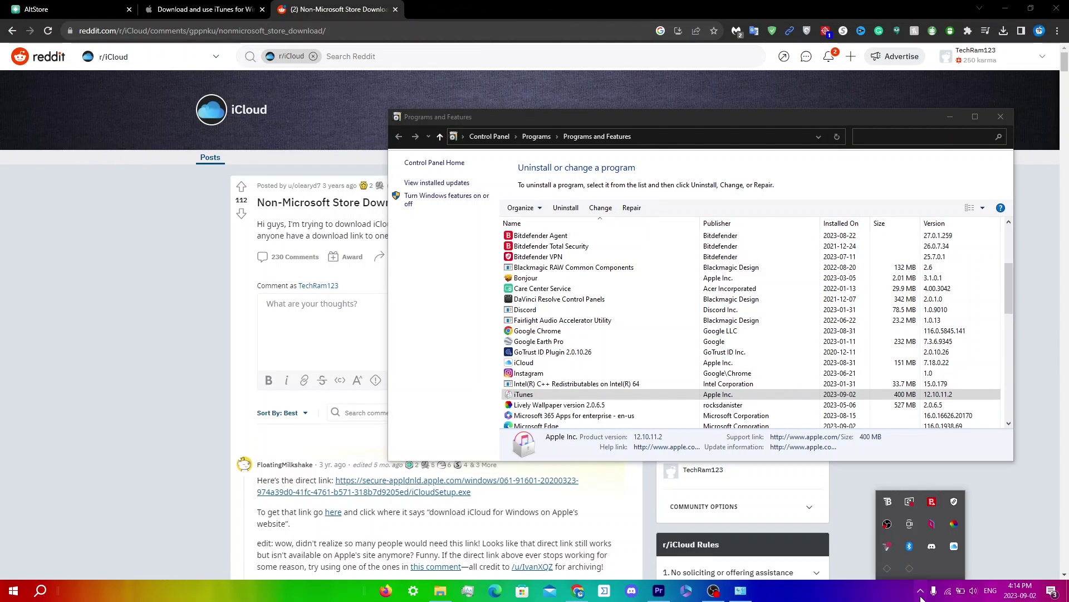
click(910, 568)
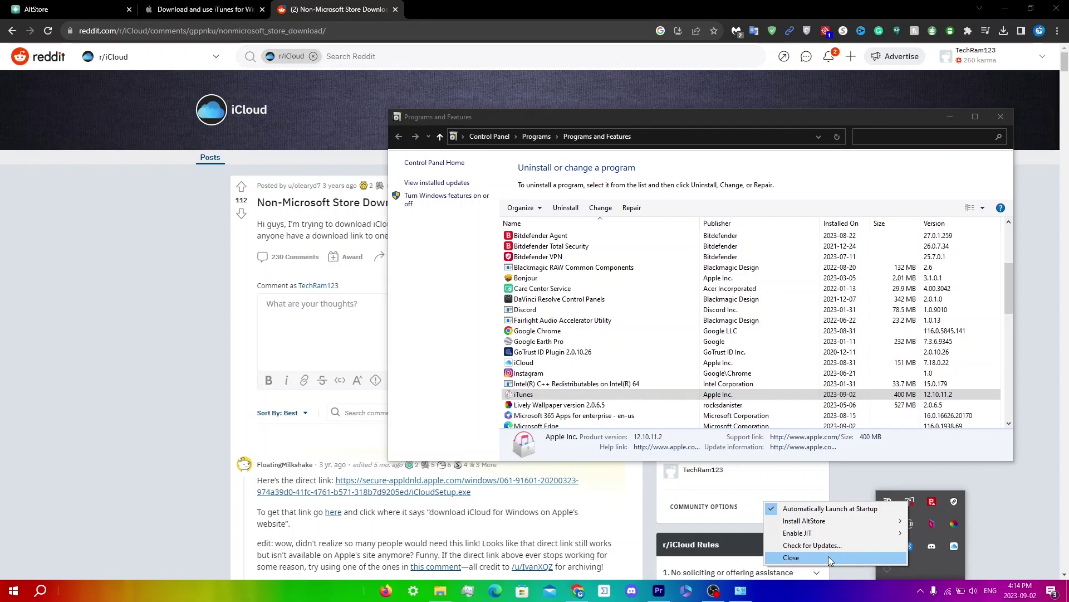
click(917, 567)
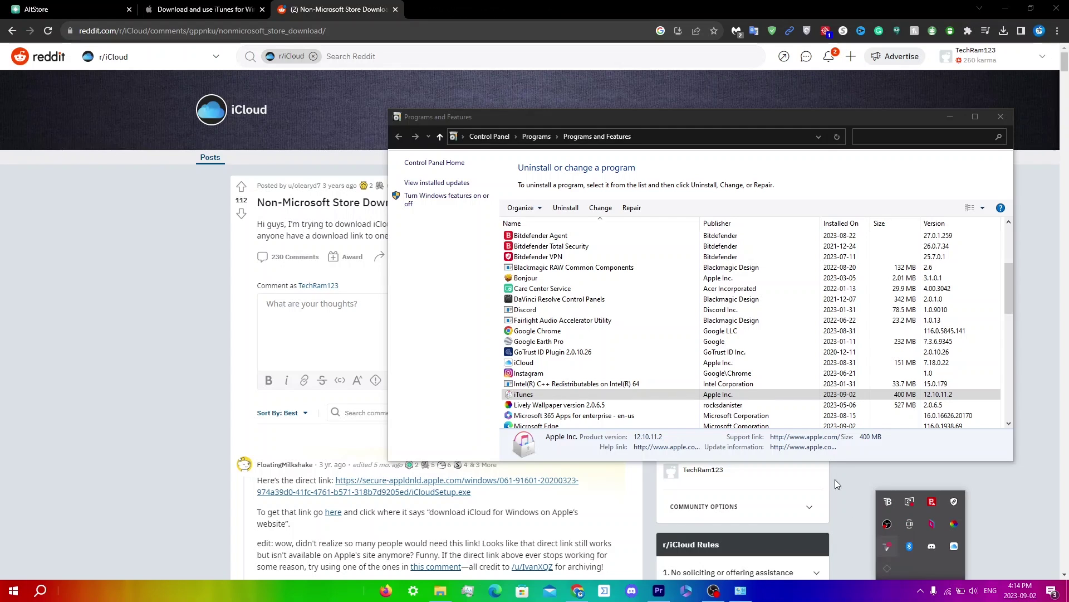
Uninstall iTunes 12.10.11.2 and confirm its removal
click(575, 209)
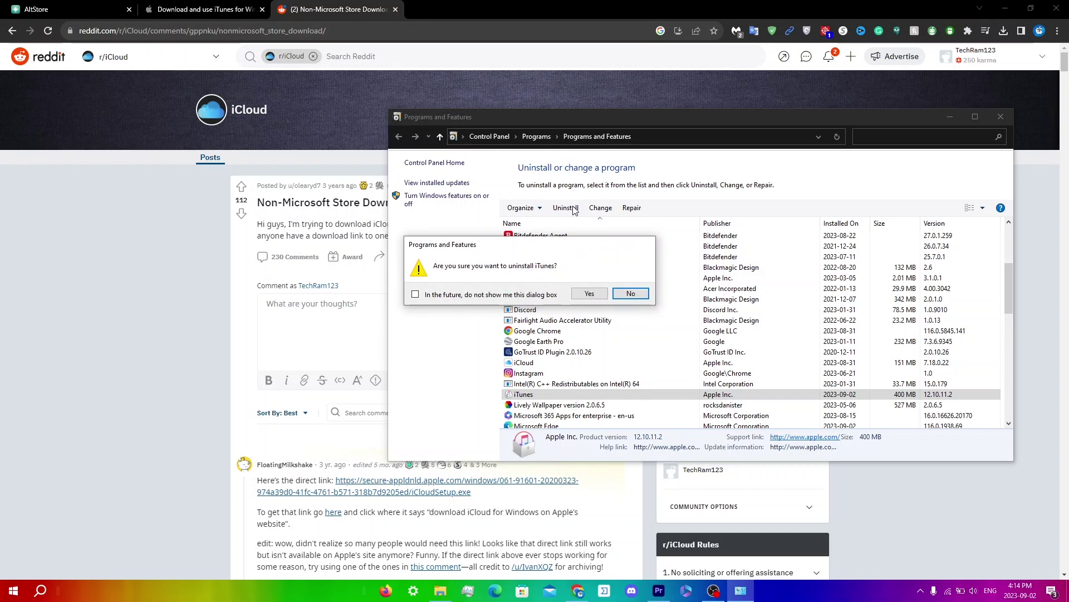
click(589, 293)
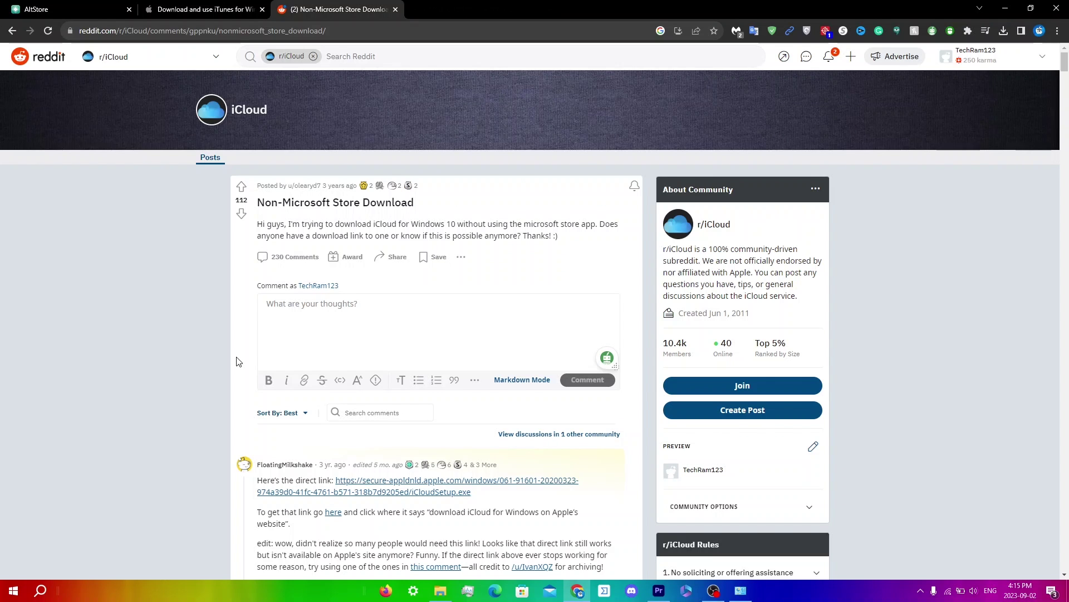
Download the 64-bit iTunes installer from Apple Support and run iTunes64Setup (1).exe
right_click(214, 6)
click(215, 6)
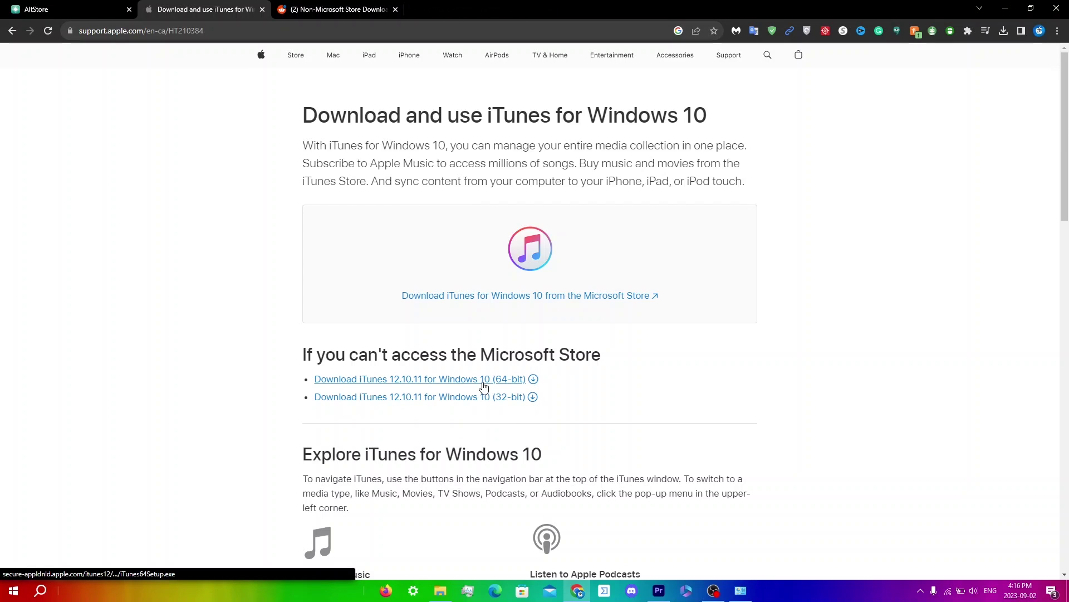
click(484, 385)
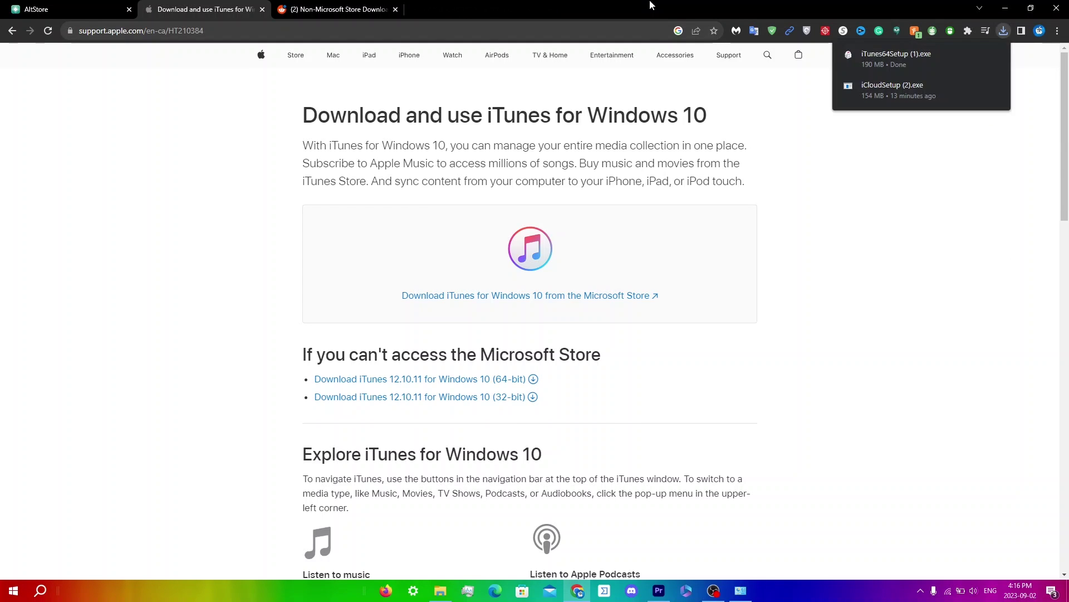
click(861, 49)
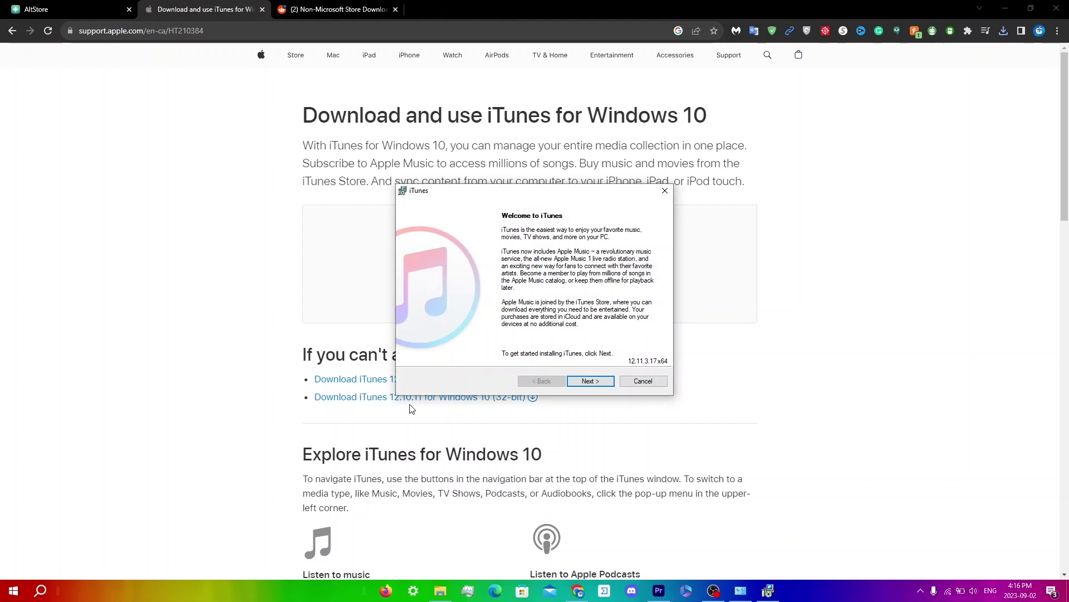
Install iTunes with the default folder, desktop shortcut and default audio player options
click(582, 380)
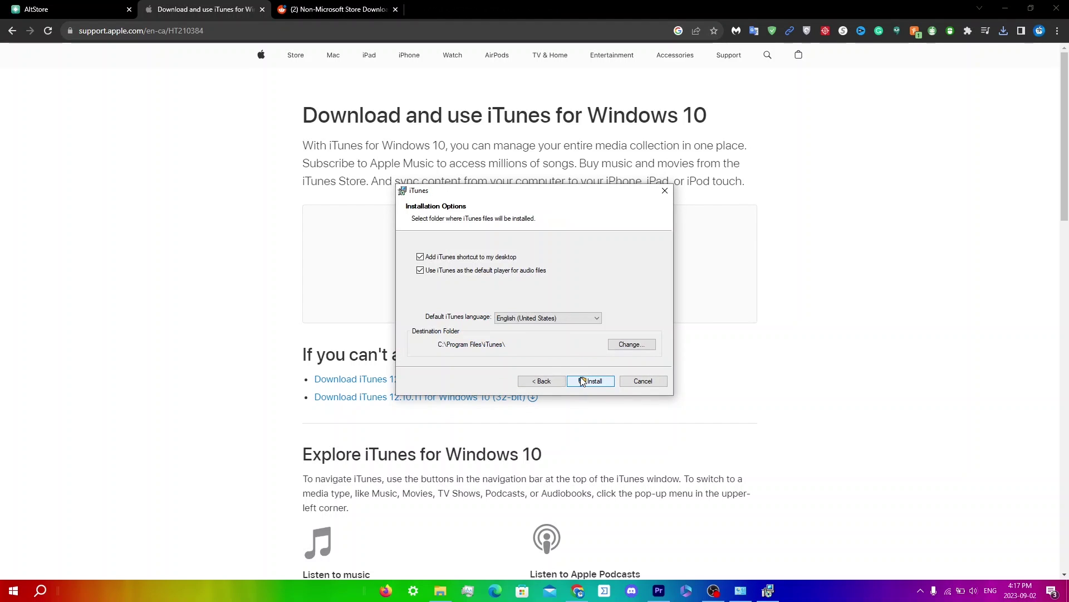
click(583, 380)
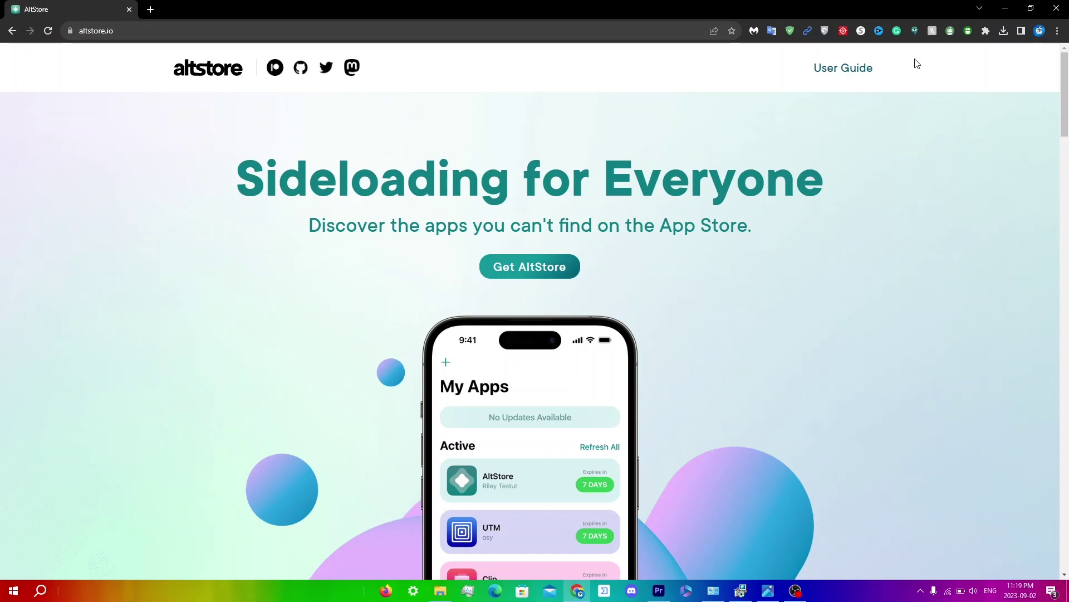
Tick 'Automatically Launch at Startup' in AltServer's tray menu so it ends up enabled
click(921, 595)
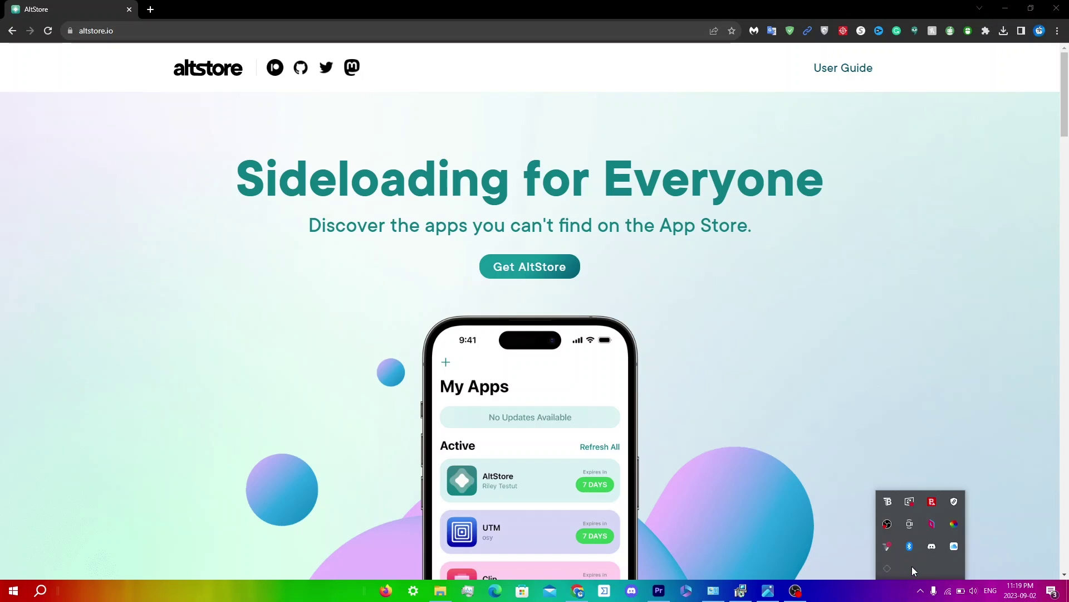
click(889, 563)
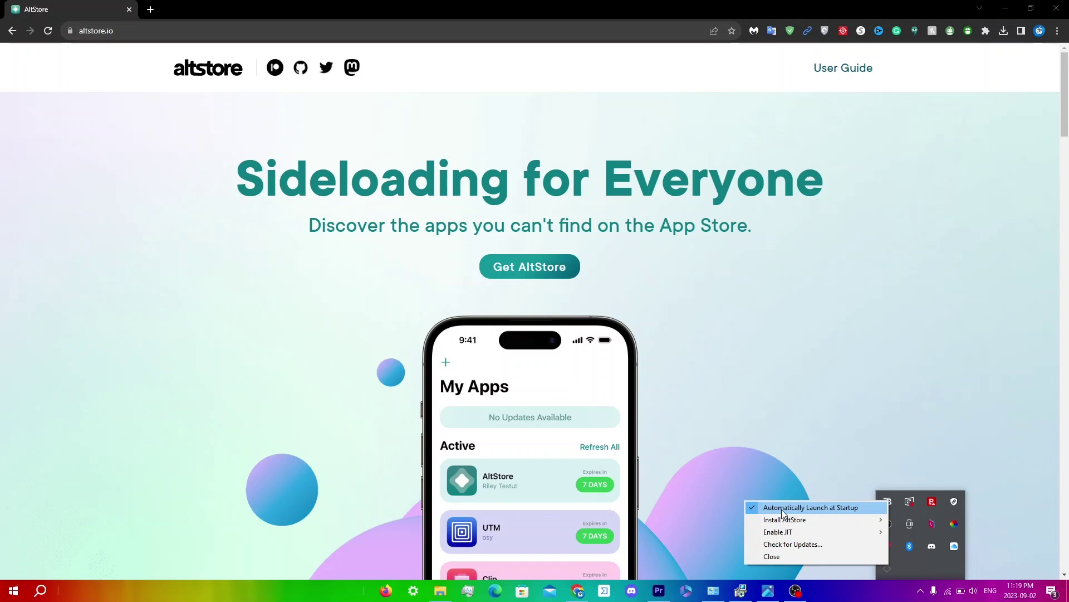
click(781, 509)
click(922, 591)
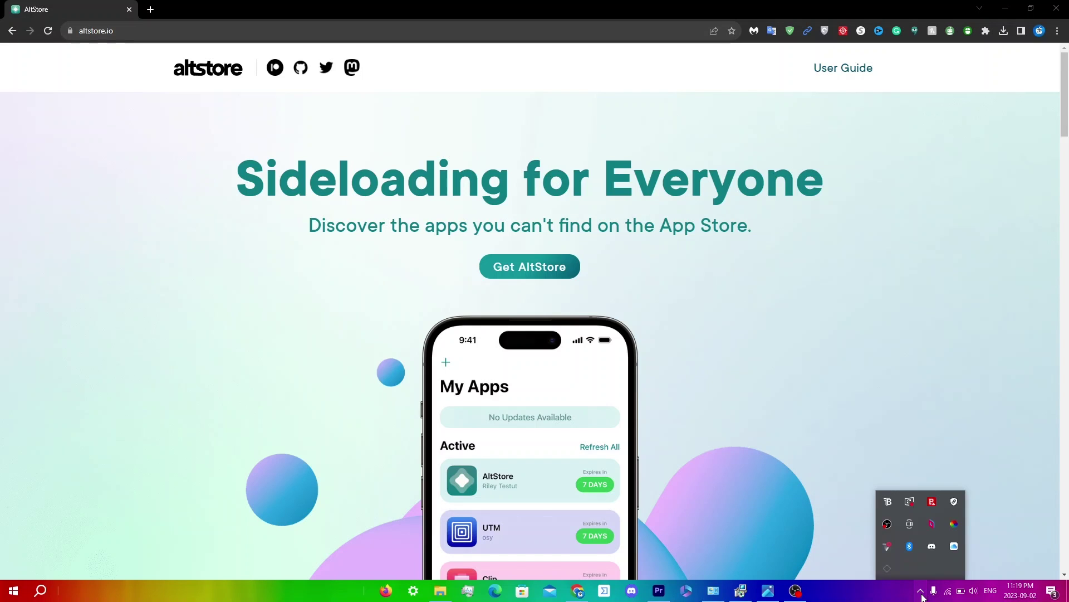
click(884, 570)
click(814, 509)
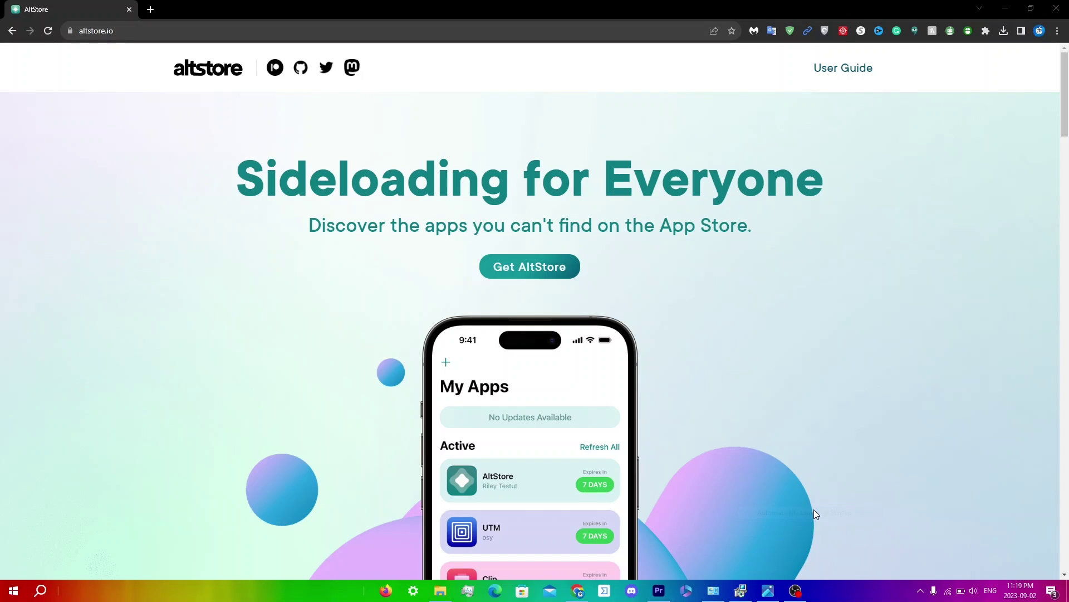